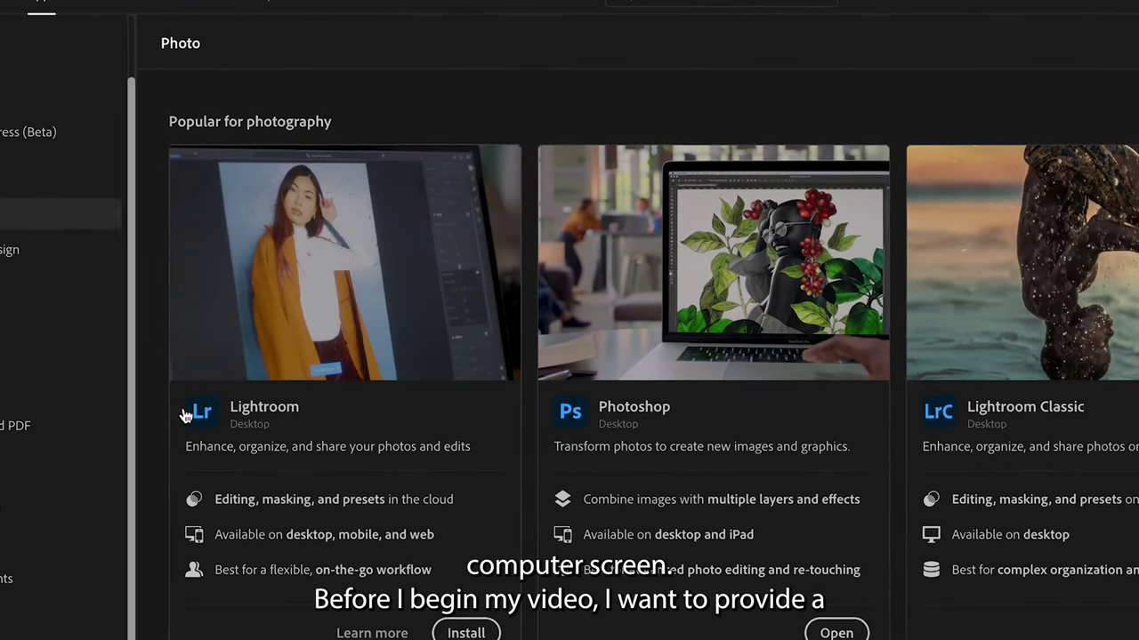
- Scroll down to bring up the bird photo 85O_0630.NEF in Finder's gallery view
{"action": "scroll", "coordinate": [569, 356], "scroll_direction": "down", "scroll_amount": 1}
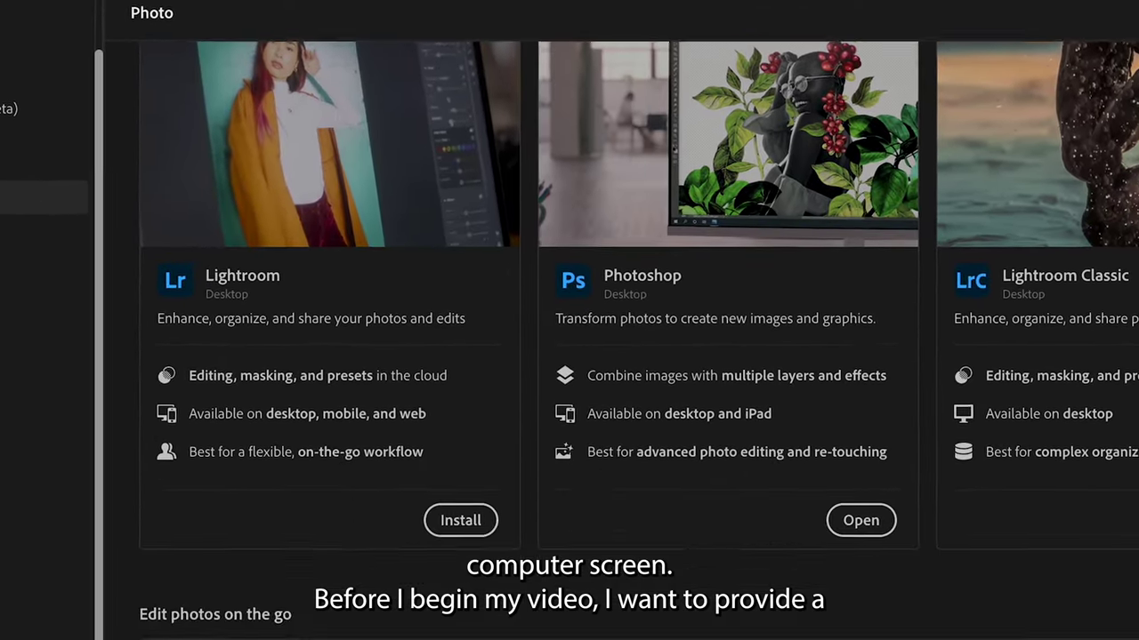
{"action": "scroll", "coordinate": [570, 355], "scroll_direction": "down", "scroll_amount": 1}
{"action": "scroll", "coordinate": [570, 356], "scroll_direction": "down", "scroll_amount": 3}
{"action": "scroll", "coordinate": [570, 356], "scroll_direction": "down", "scroll_amount": 3}
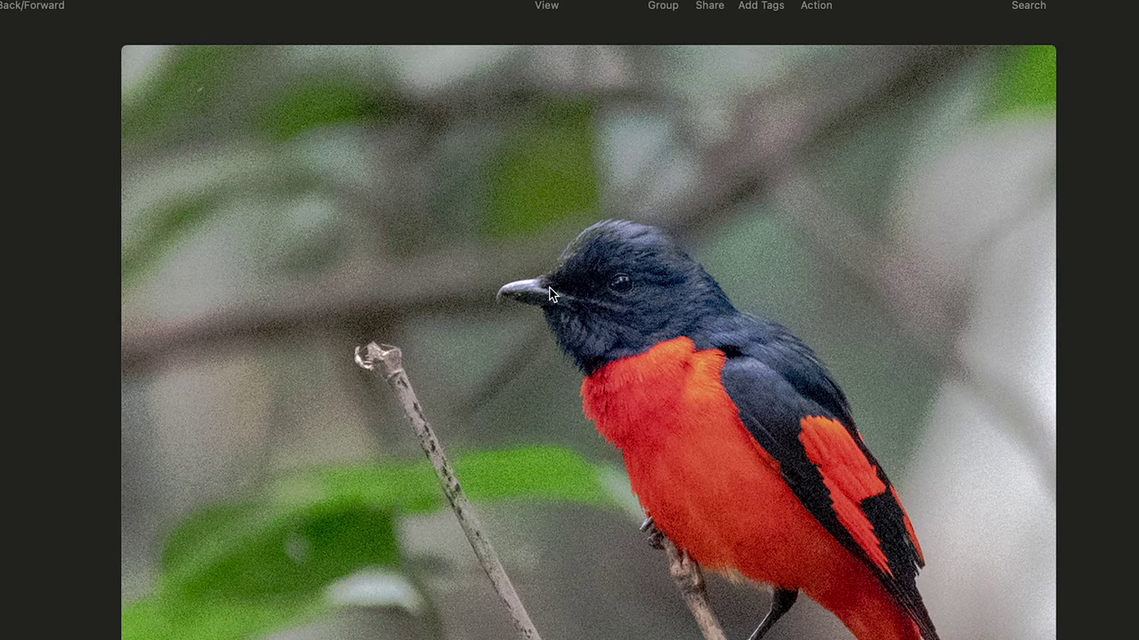
{"action": "mouse_move", "coordinate": [695, 308]}
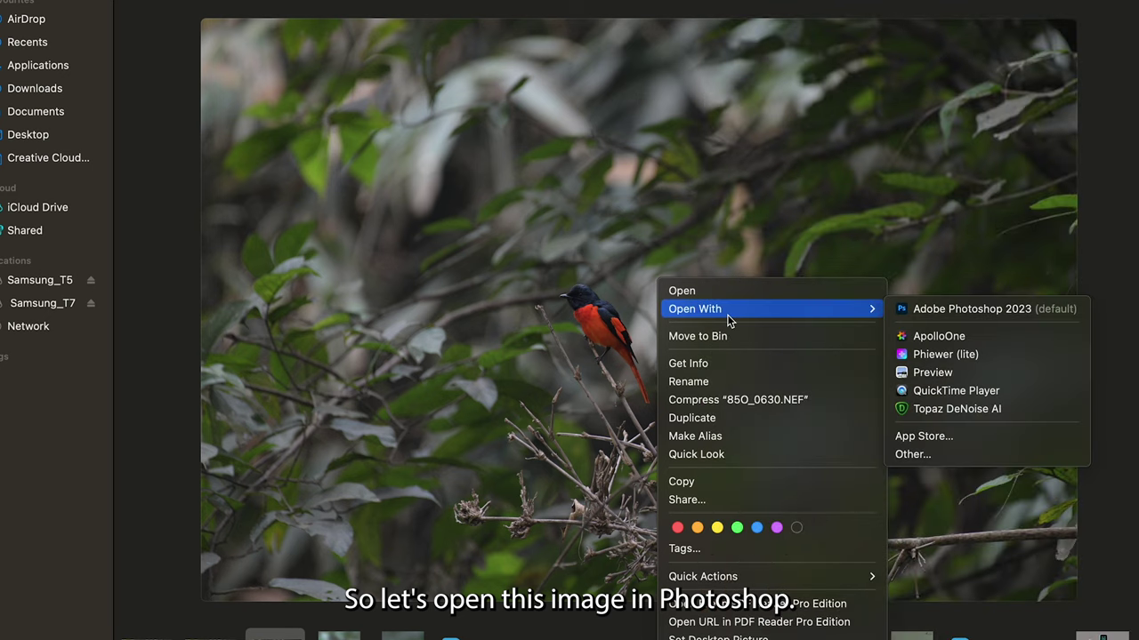
- Open 85O_0630.NEF with Adobe Photoshop 2023 so it loads in Camera Raw
{"action": "left_click", "coordinate": [971, 309]}
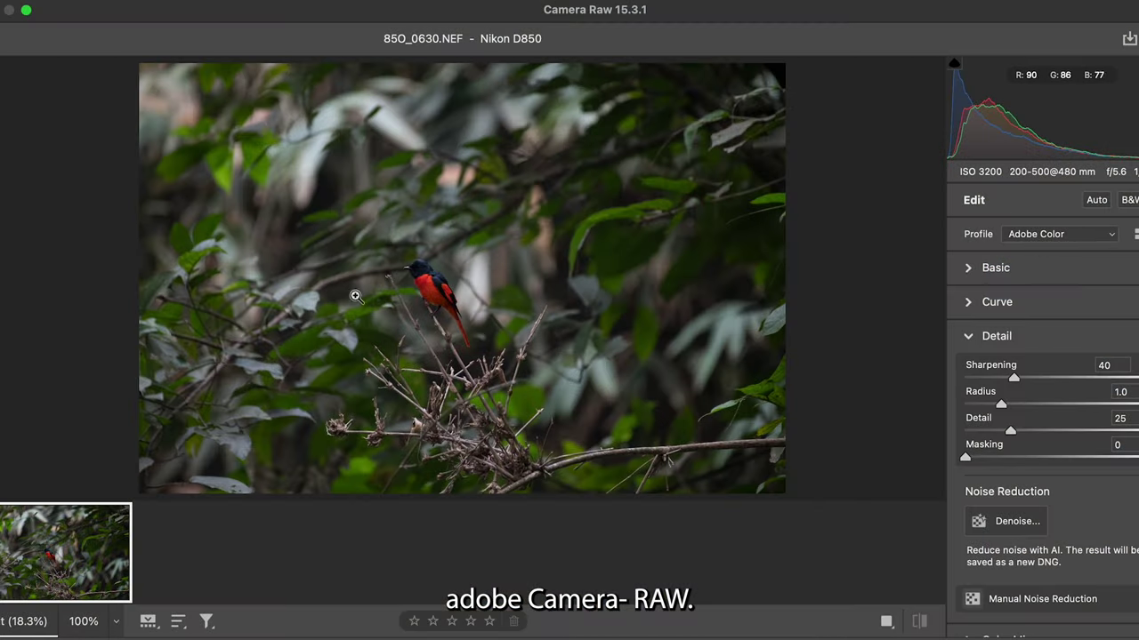
- Zoom the bird to 100% and enable Remove chromatic aberration and Use profile corrections
{"action": "left_click", "coordinate": [429, 283]}
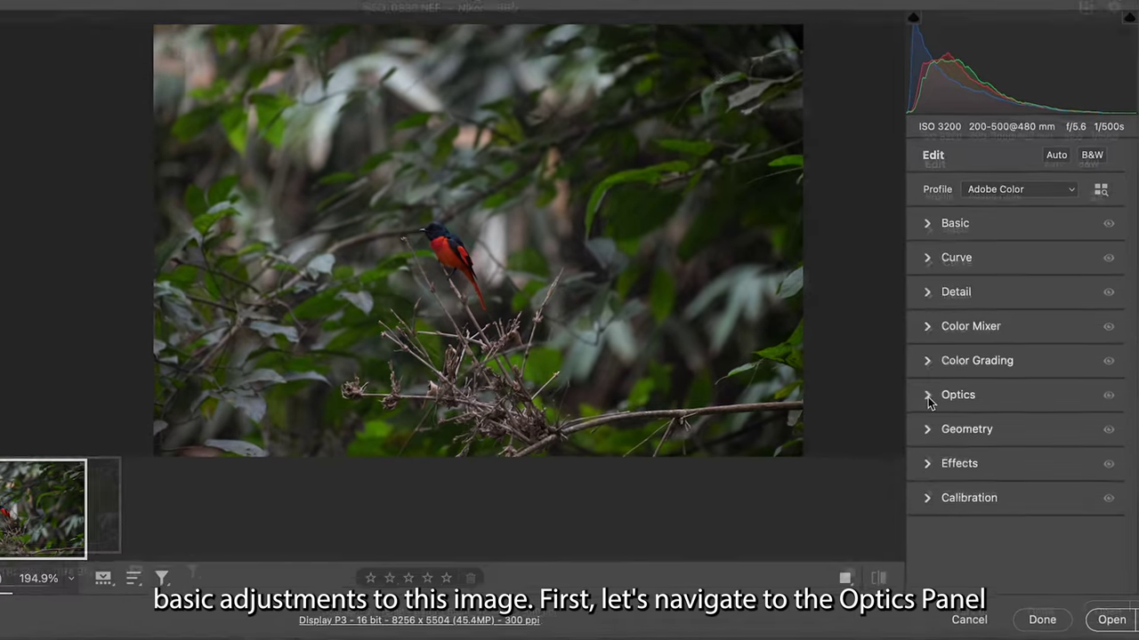
{"action": "left_click", "coordinate": [932, 394]}
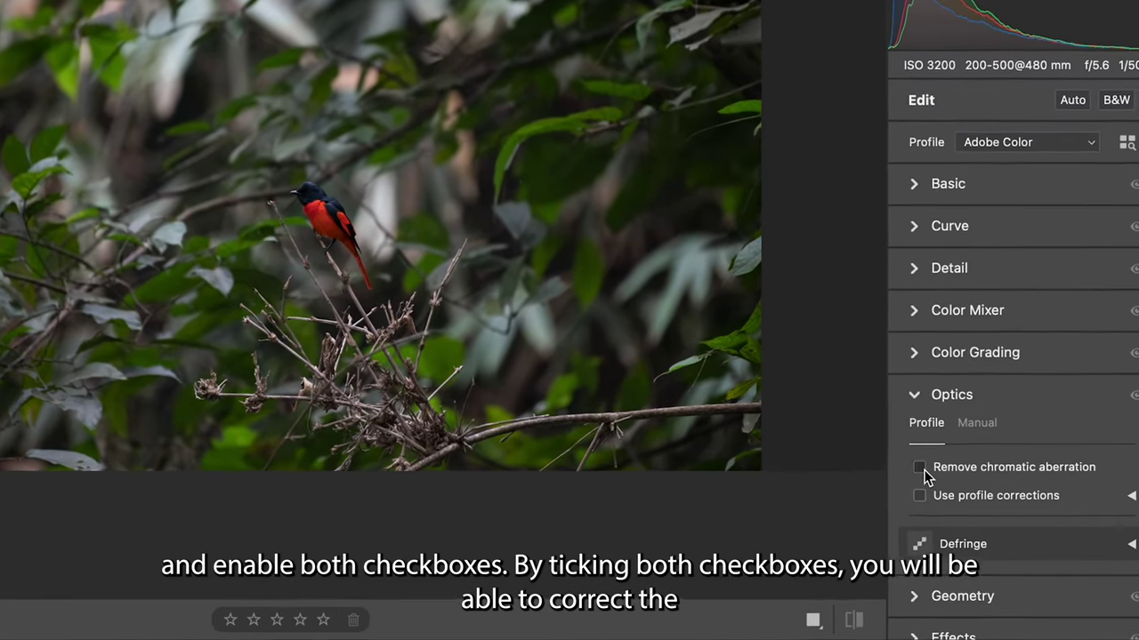
{"action": "left_click", "coordinate": [921, 471]}
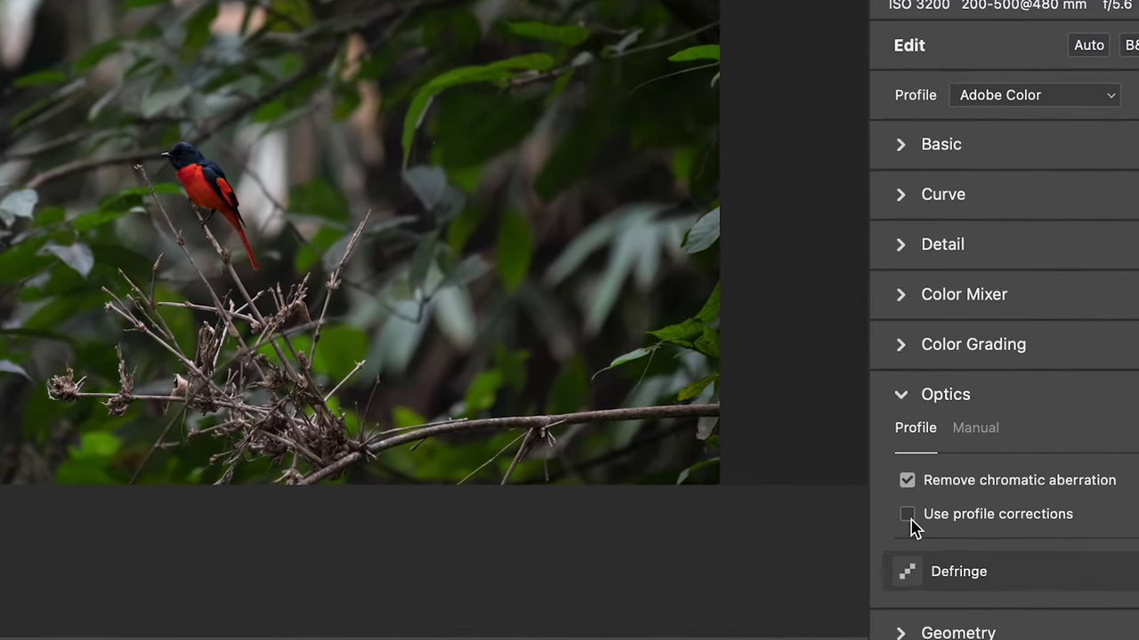
{"action": "left_click", "coordinate": [907, 516]}
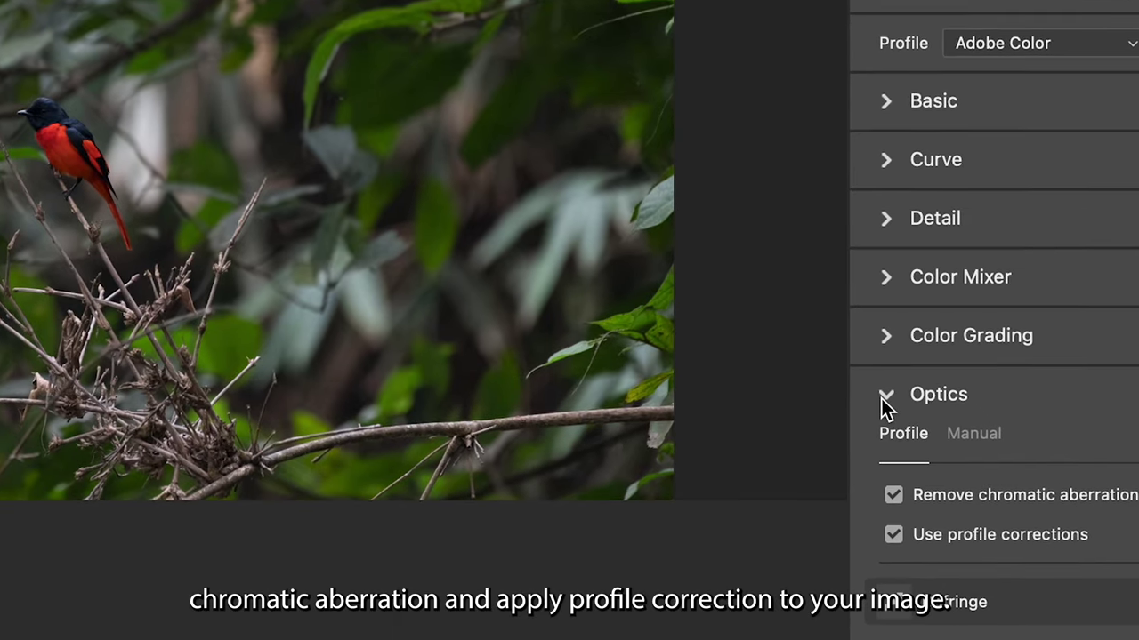
{"action": "left_click", "coordinate": [884, 398]}
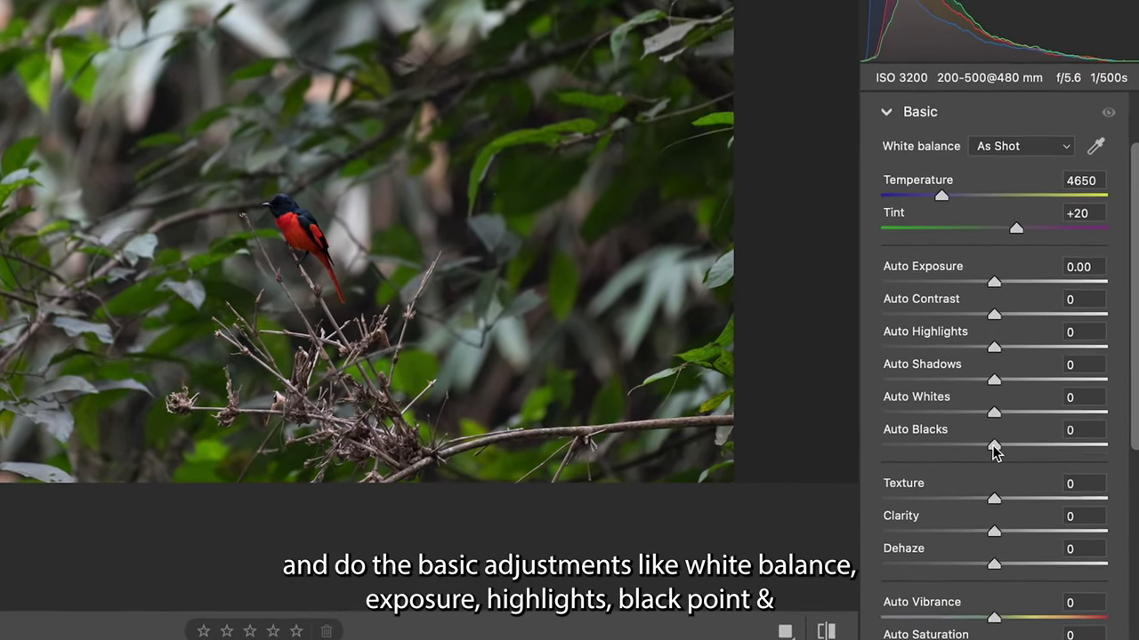
- Auto-set Blacks, Whites, Shadows, Highlights and Exposure in the Basic panel
{"action": "mouse_move", "coordinate": [994, 445]}
{"action": "left_mouse_down"}
{"action": "mouse_move", "coordinate": [961, 445]}
{"action": "mouse_move", "coordinate": [1047, 412]}
{"action": "left_mouse_up"}
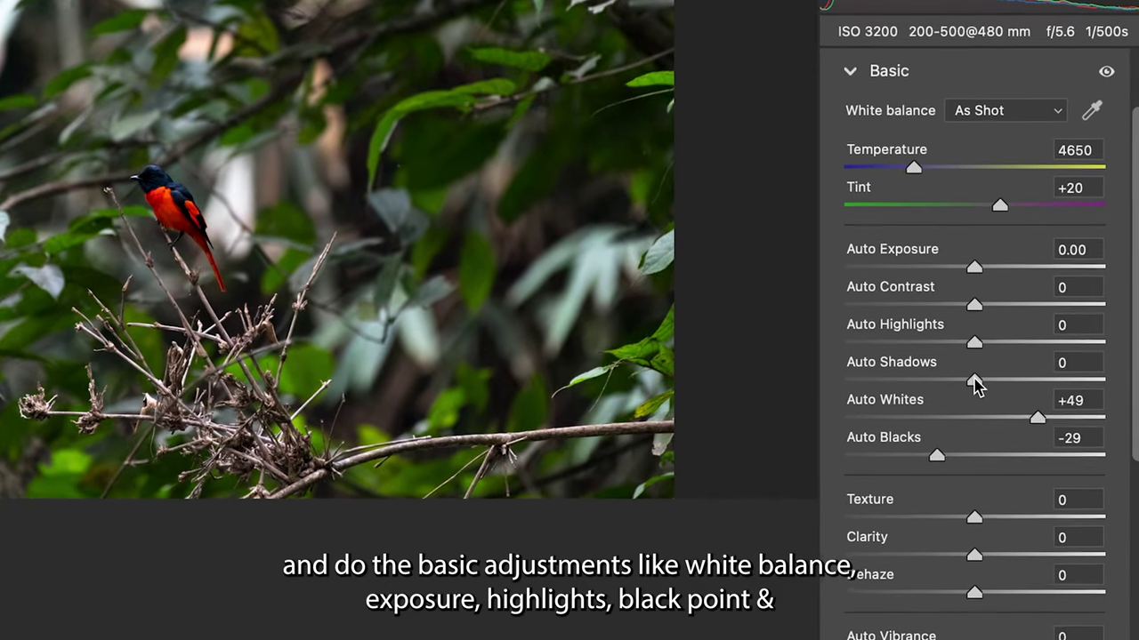
{"action": "double_click", "coordinate": [971, 382], "text": "shift"}
{"action": "double_click", "coordinate": [966, 342], "text": "shift"}
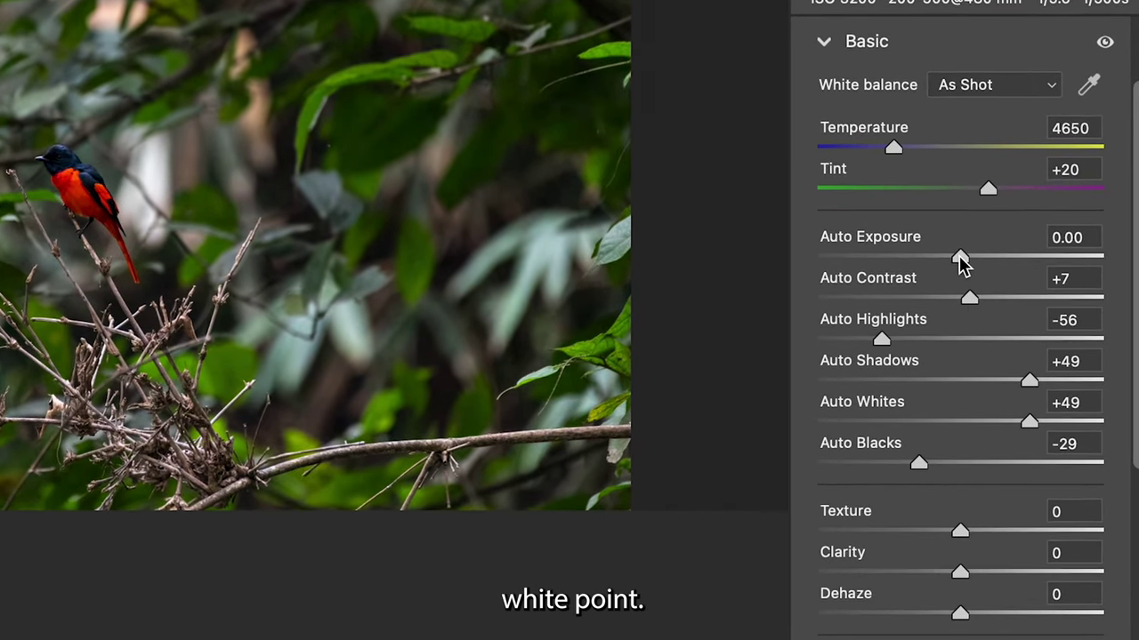
{"action": "double_click", "coordinate": [959, 255], "text": "shift"}
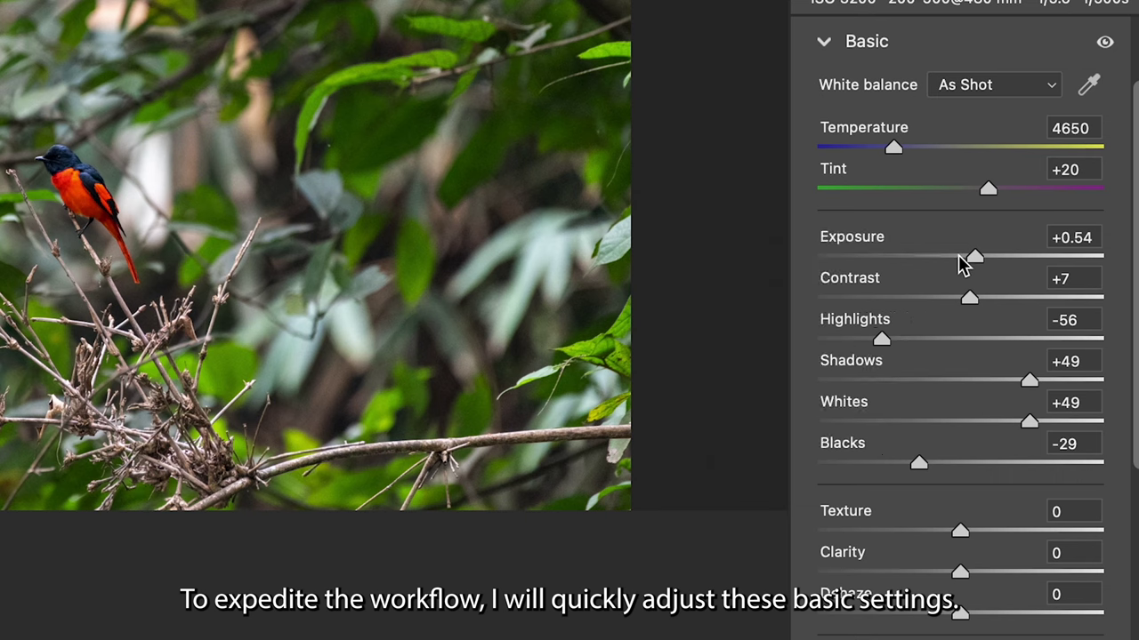
{"action": "left_click", "coordinate": [825, 43]}
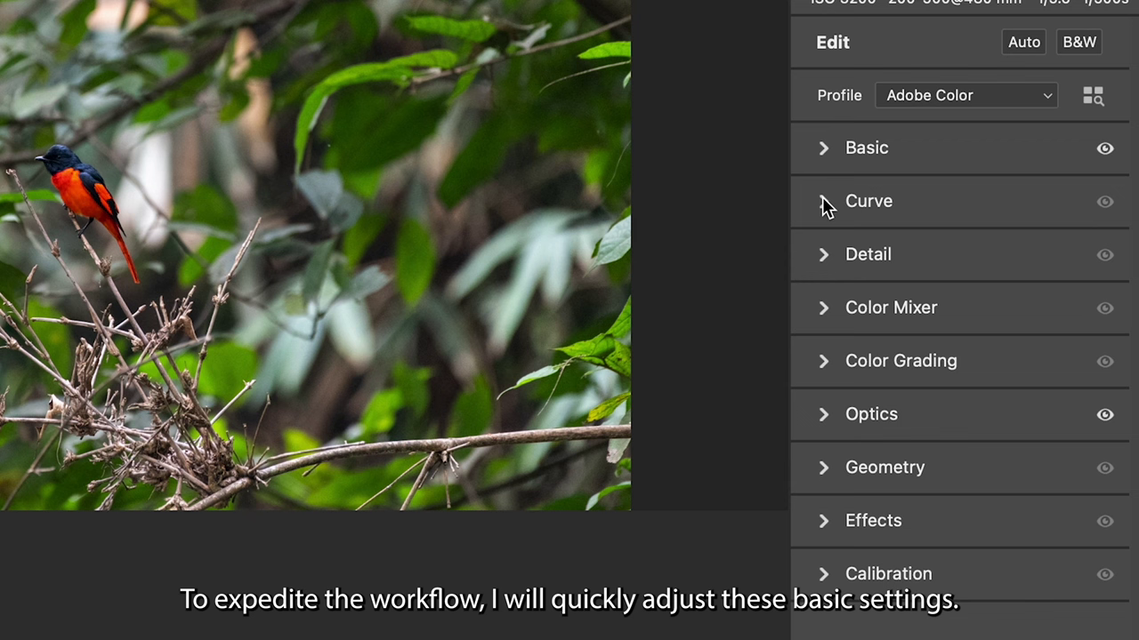
- Set the parametric tone curve to Shadows +68, Darks +32, Highlights -85, Lights +3
{"action": "left_click", "coordinate": [826, 202]}
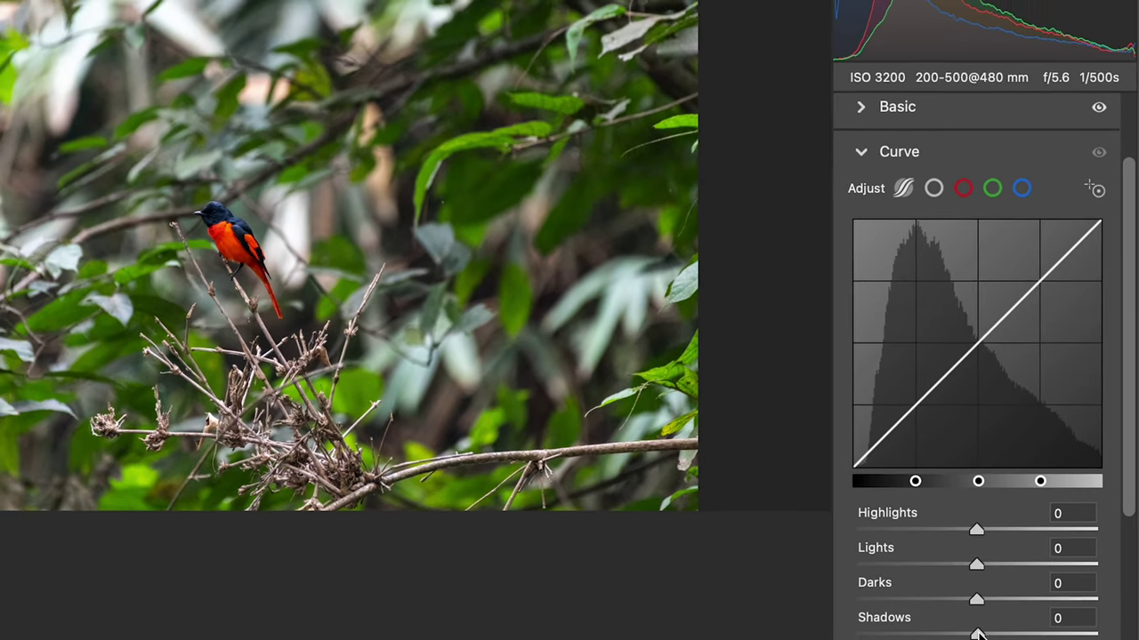
{"action": "left_click_drag", "start_coordinate": [976, 633], "coordinate": [1058, 628]}
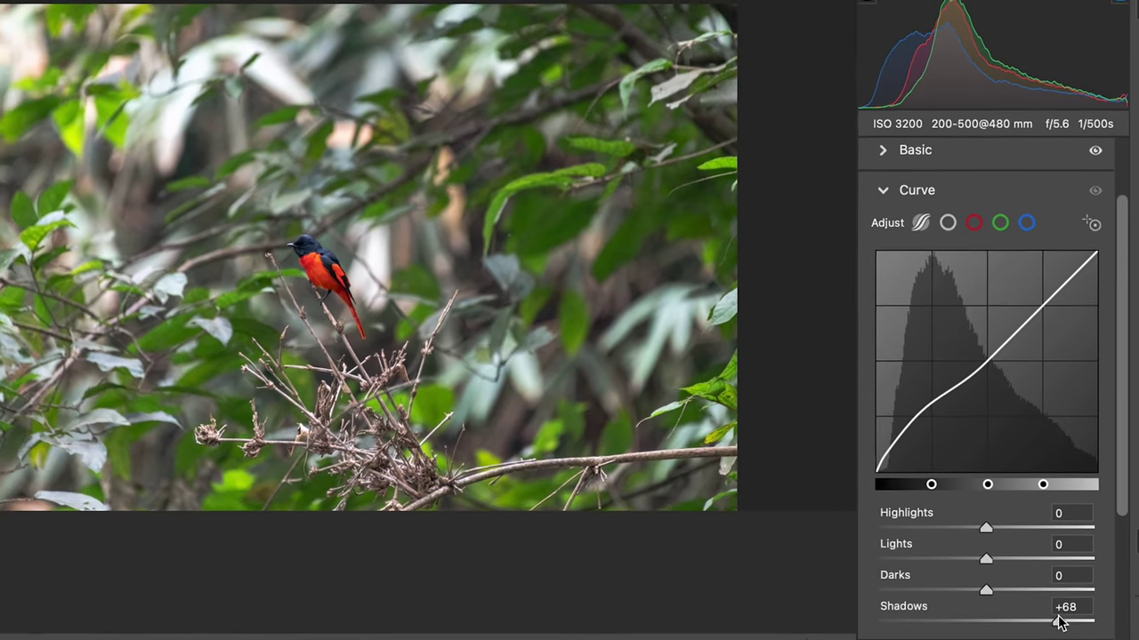
{"action": "left_click_drag", "start_coordinate": [985, 590], "coordinate": [1029, 580]}
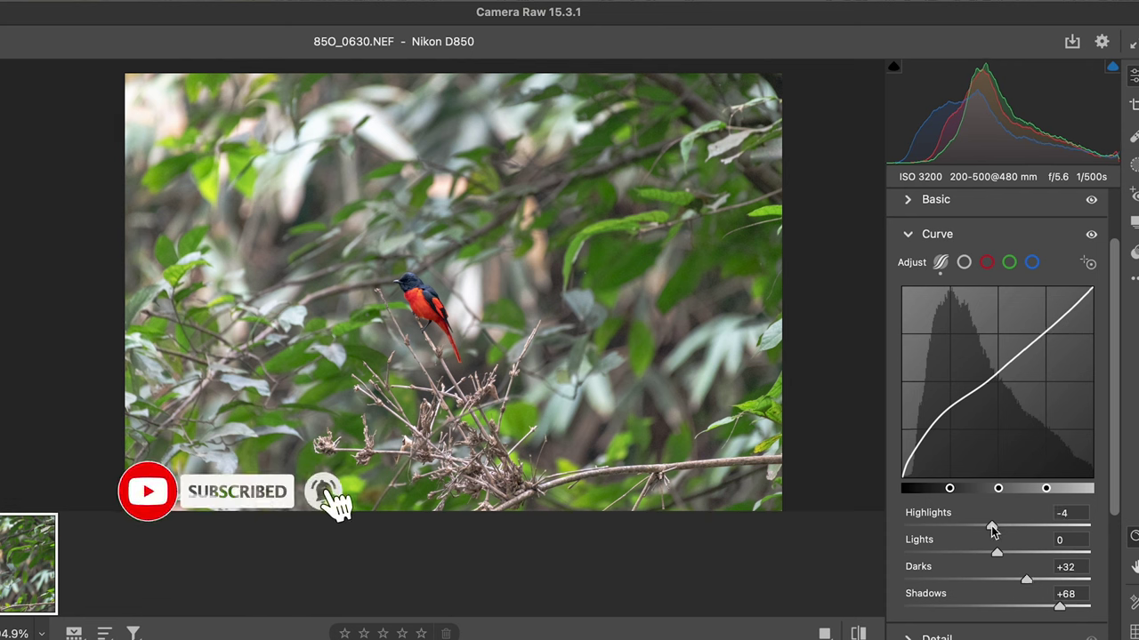
{"action": "left_click_drag", "start_coordinate": [968, 526], "coordinate": [932, 528]}
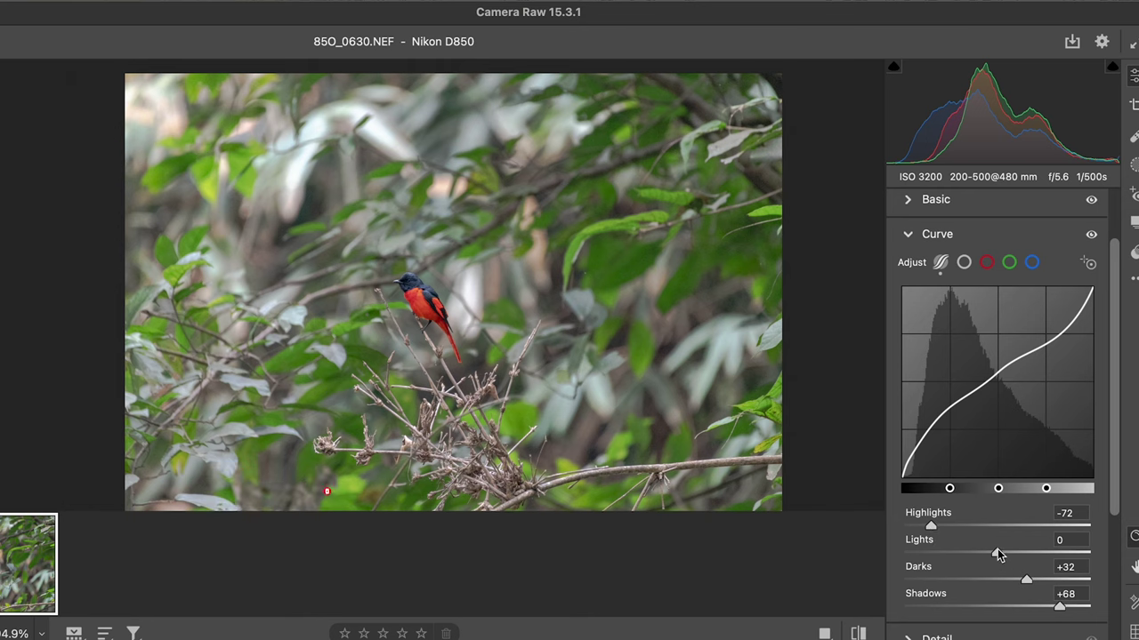
{"action": "left_click_drag", "start_coordinate": [997, 555], "coordinate": [1003, 556]}
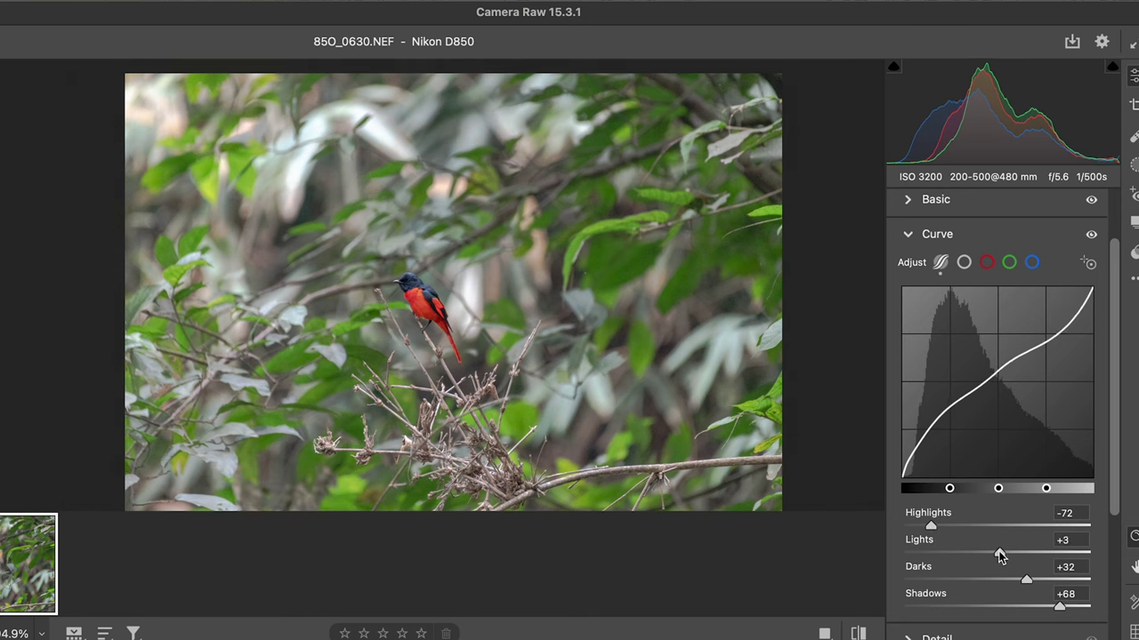
{"action": "left_click_drag", "start_coordinate": [921, 527], "coordinate": [918, 527]}
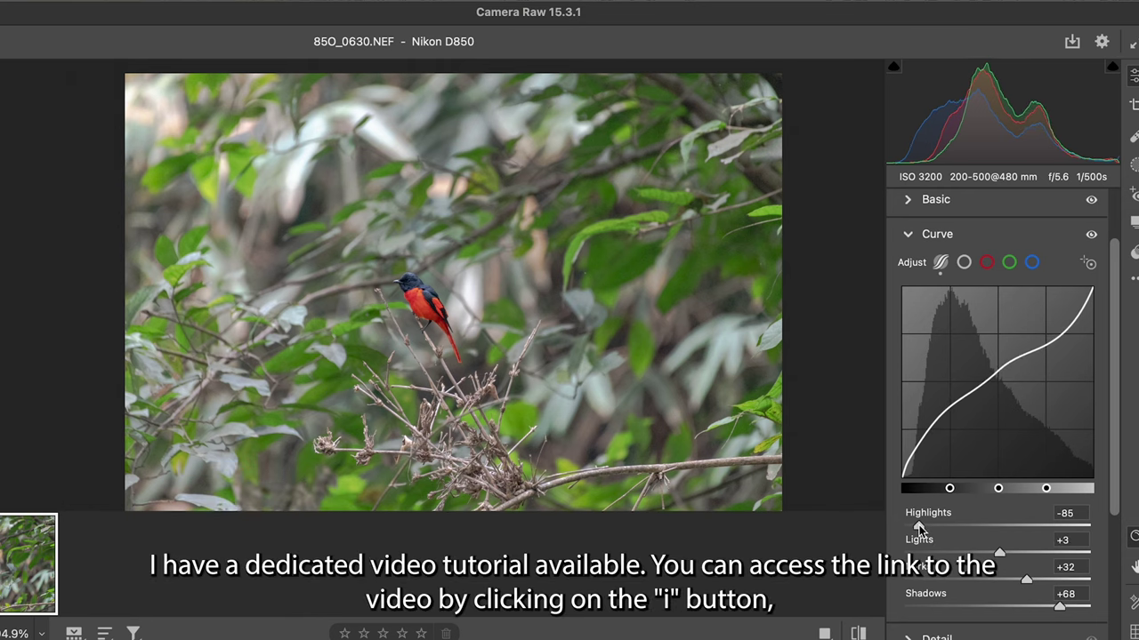
{"action": "left_click", "coordinate": [907, 236]}
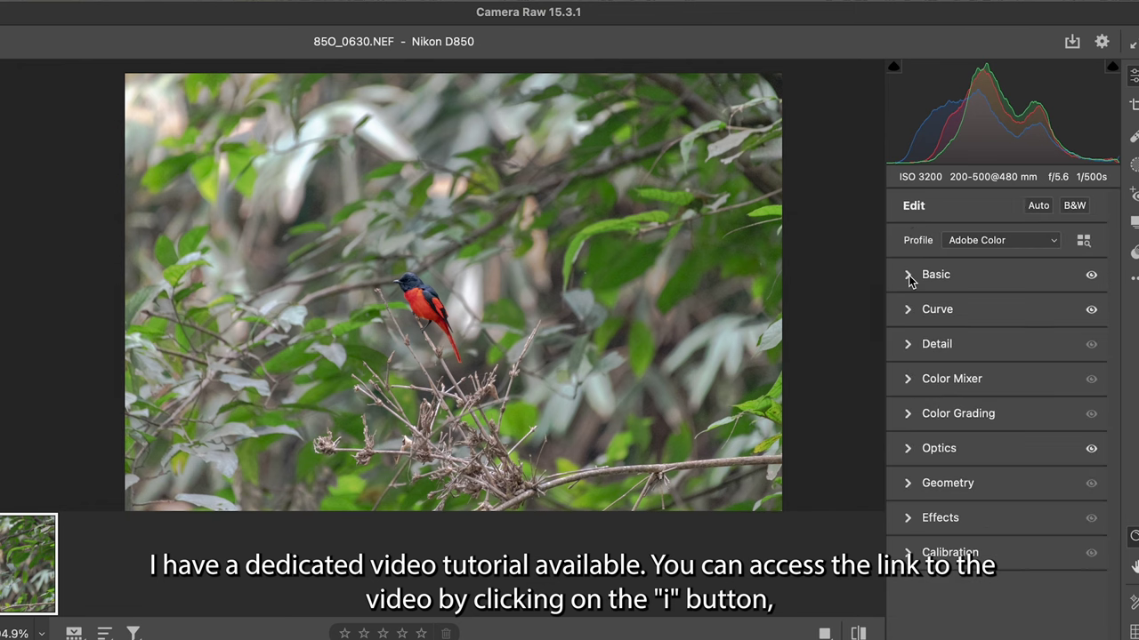
{"action": "left_click", "coordinate": [908, 276]}
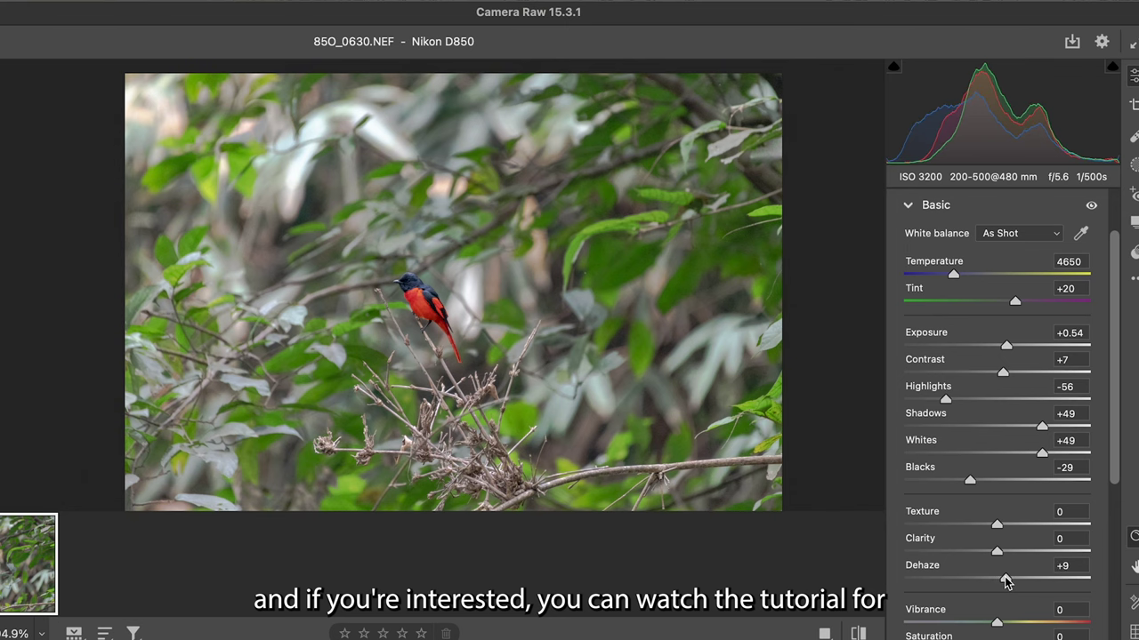
{"action": "left_click", "coordinate": [908, 206]}
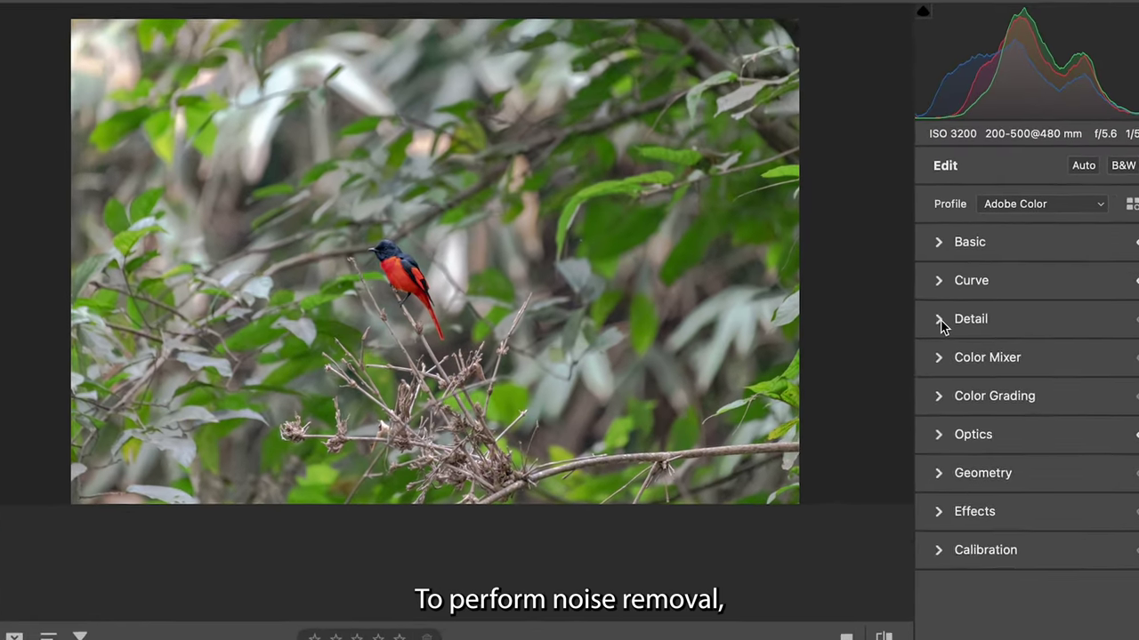
- Review Detail's manual noise reduction sliders, then bring up AI Denoise at Amount 50
{"action": "left_click", "coordinate": [941, 320]}
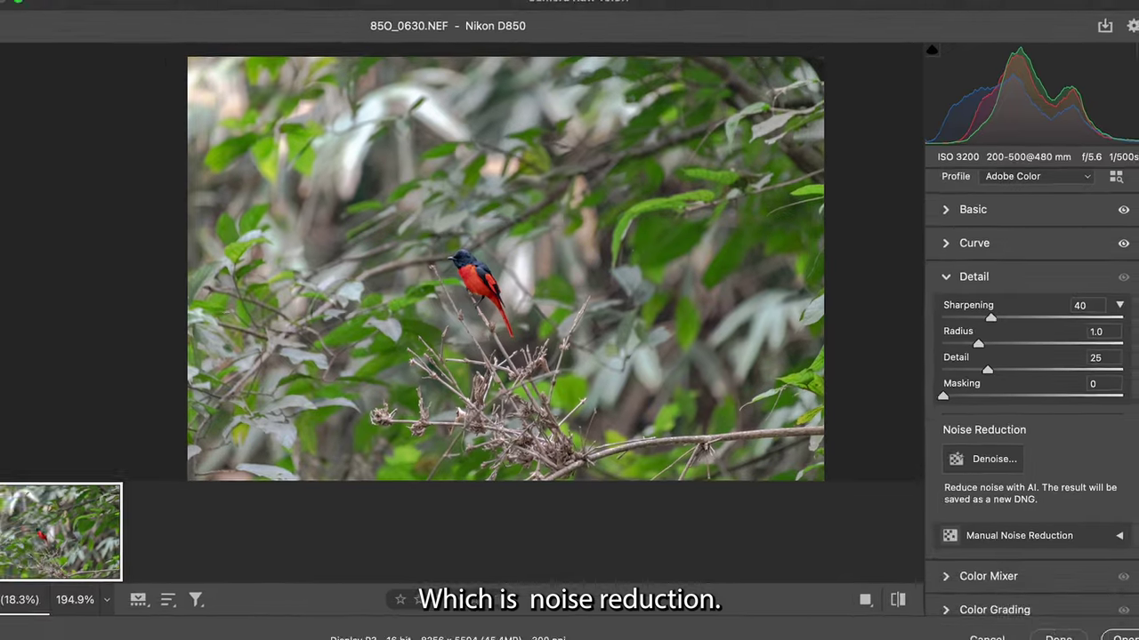
{"action": "left_click", "coordinate": [1002, 533]}
{"action": "scroll", "coordinate": [985, 569], "scroll_direction": "down", "scroll_amount": 2}
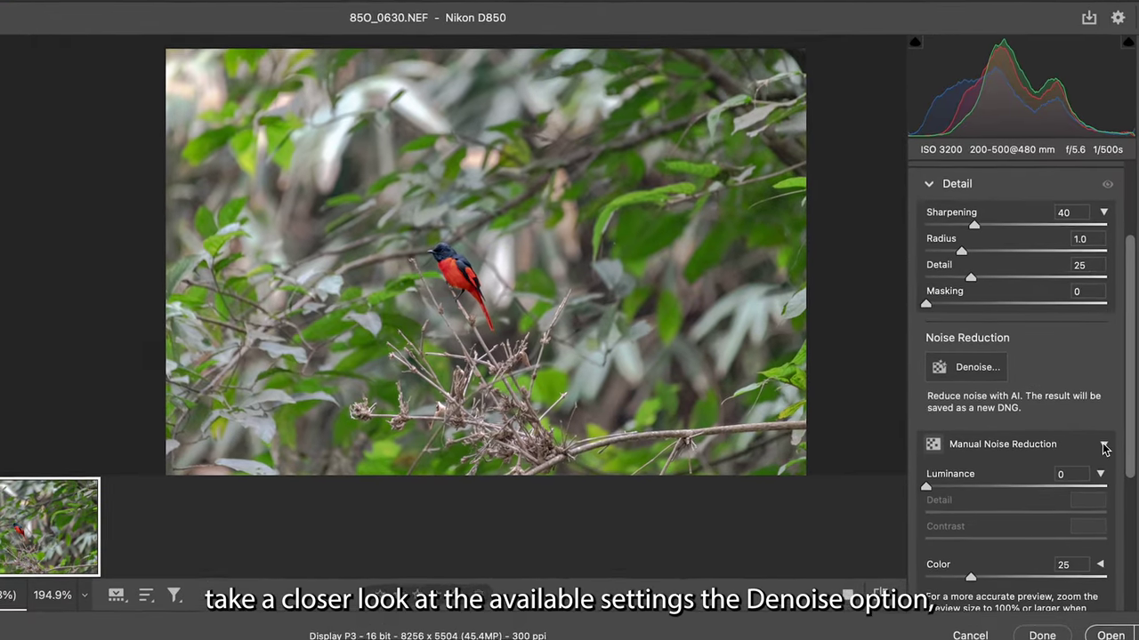
{"action": "left_click", "coordinate": [1101, 442]}
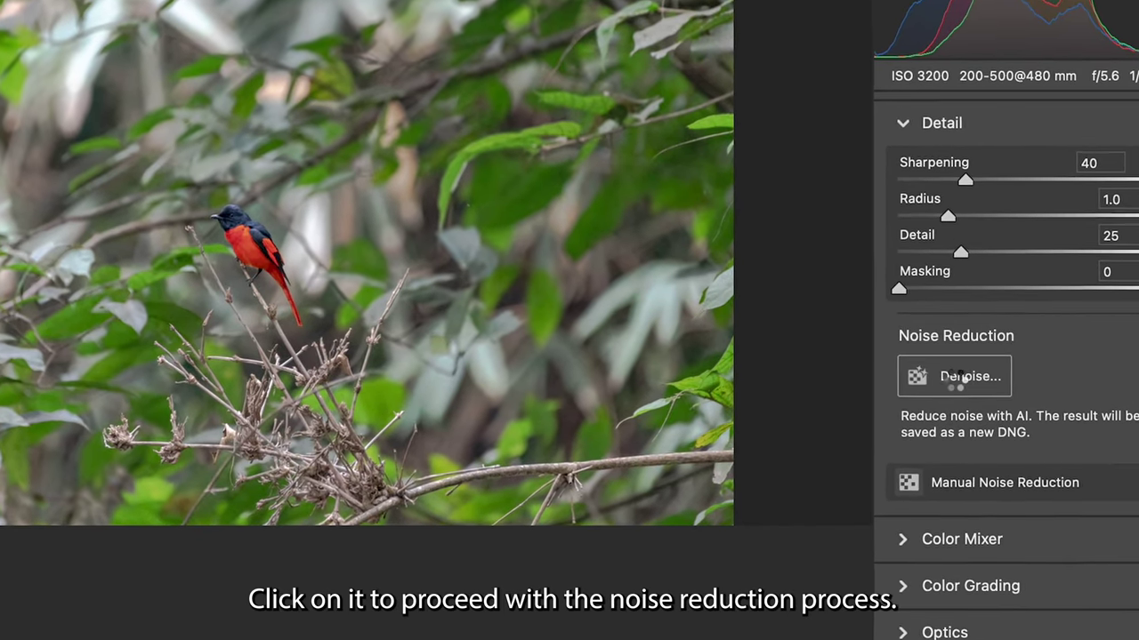
{"action": "left_click", "coordinate": [959, 377]}
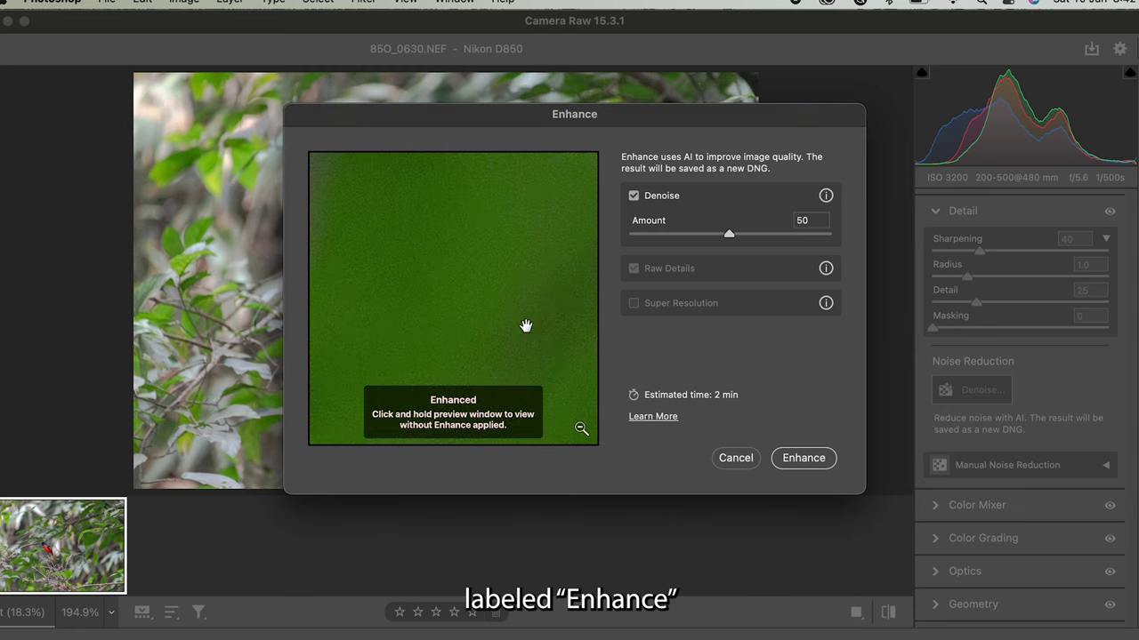
- Pan to the bird's head and compare the denoised preview against the noisy original
{"action": "left_click_drag", "start_coordinate": [433, 263], "coordinate": [509, 350]}
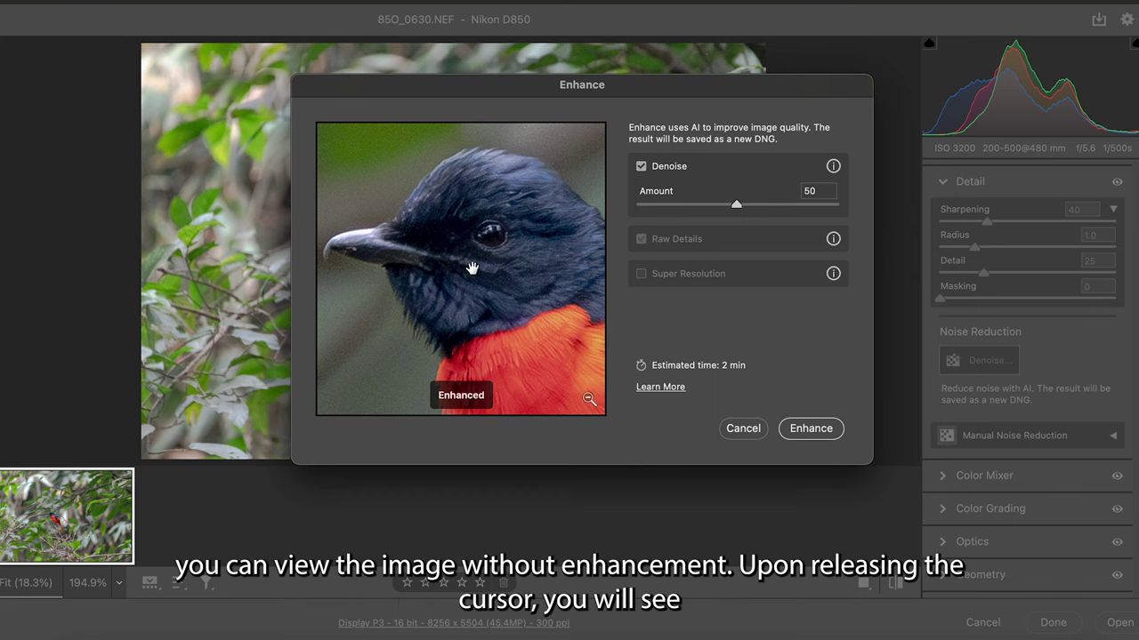
{"action": "left_click", "coordinate": [474, 269]}
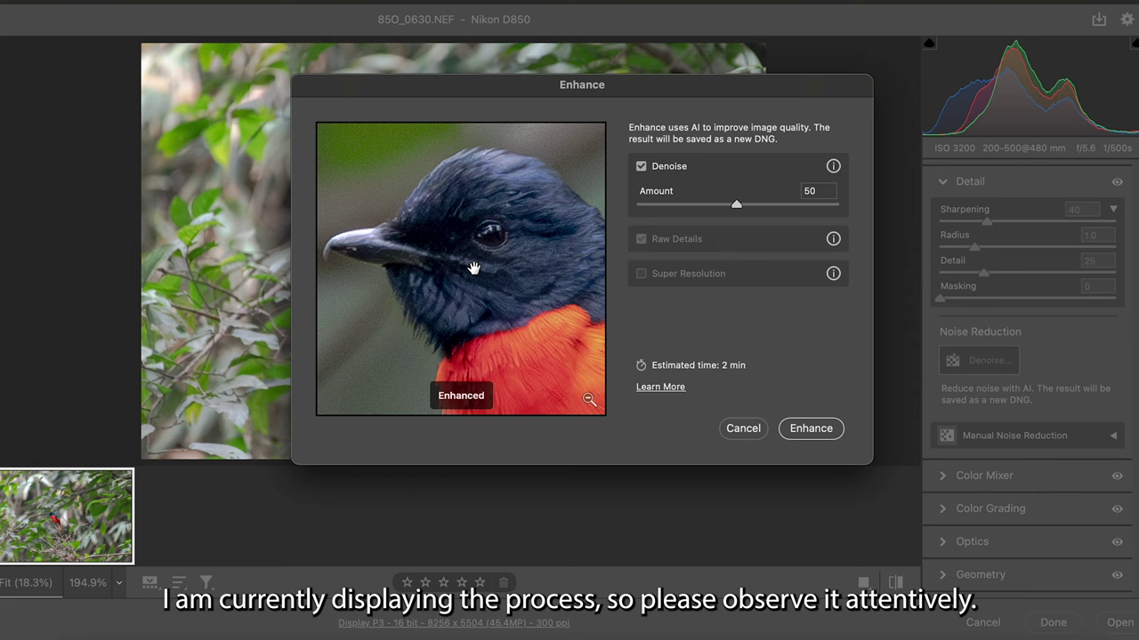
{"action": "left_click", "coordinate": [473, 269]}
{"action": "left_click_drag", "start_coordinate": [474, 269], "coordinate": [496, 264]}
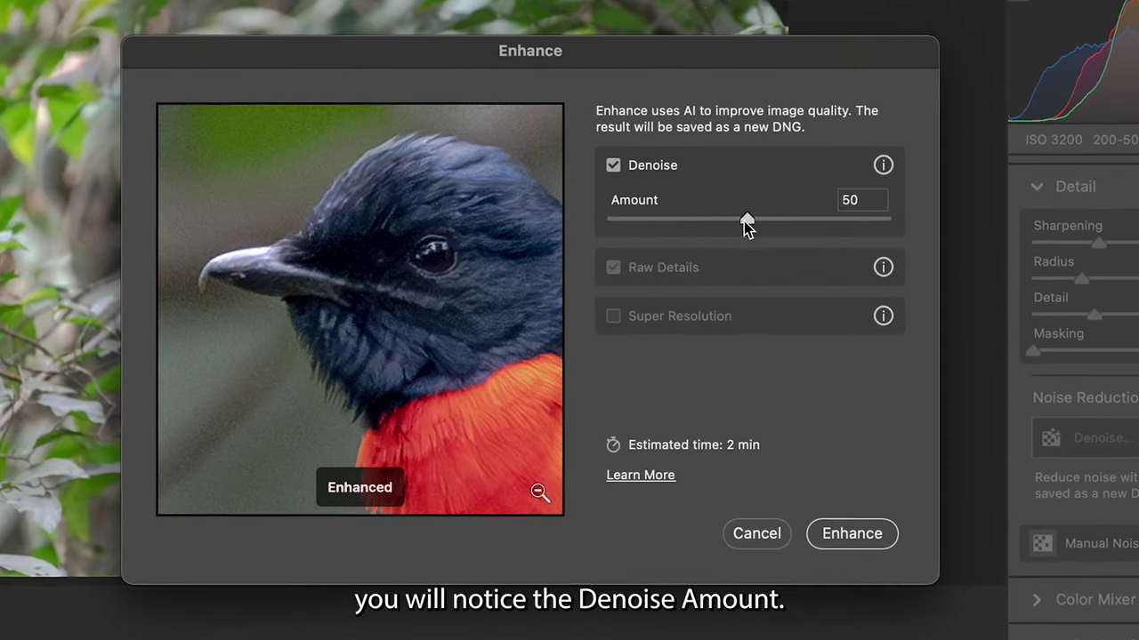
- Set the Denoise Amount to 51 and start the enhancement
{"action": "left_click", "coordinate": [746, 220]}
{"action": "left_click_drag", "start_coordinate": [745, 219], "coordinate": [737, 221]}
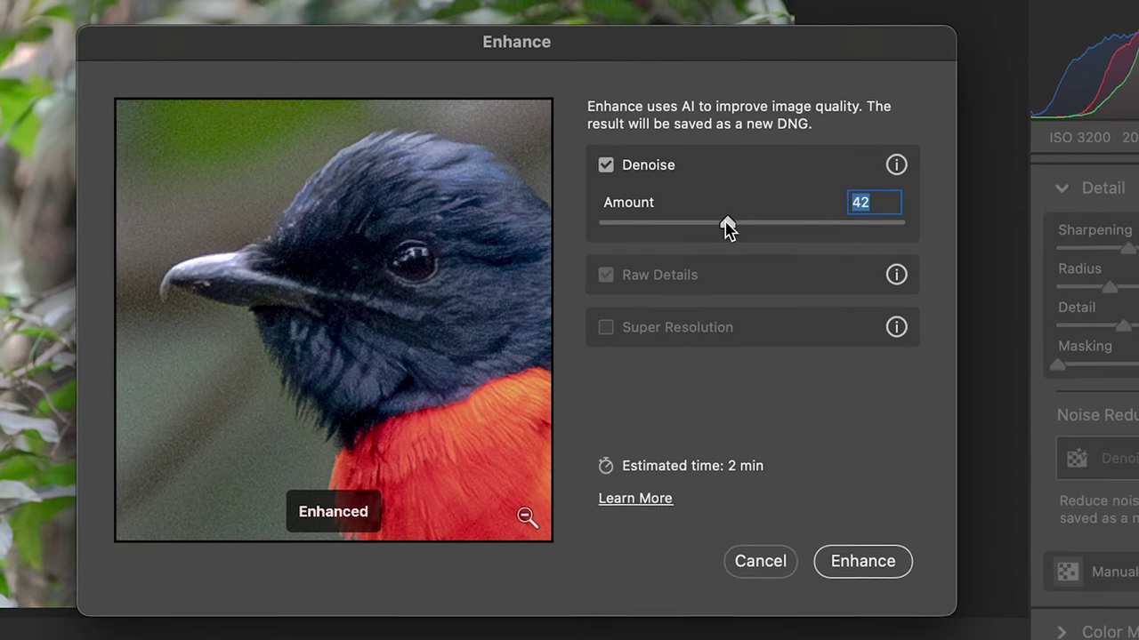
{"action": "left_click_drag", "start_coordinate": [728, 227], "coordinate": [751, 228]}
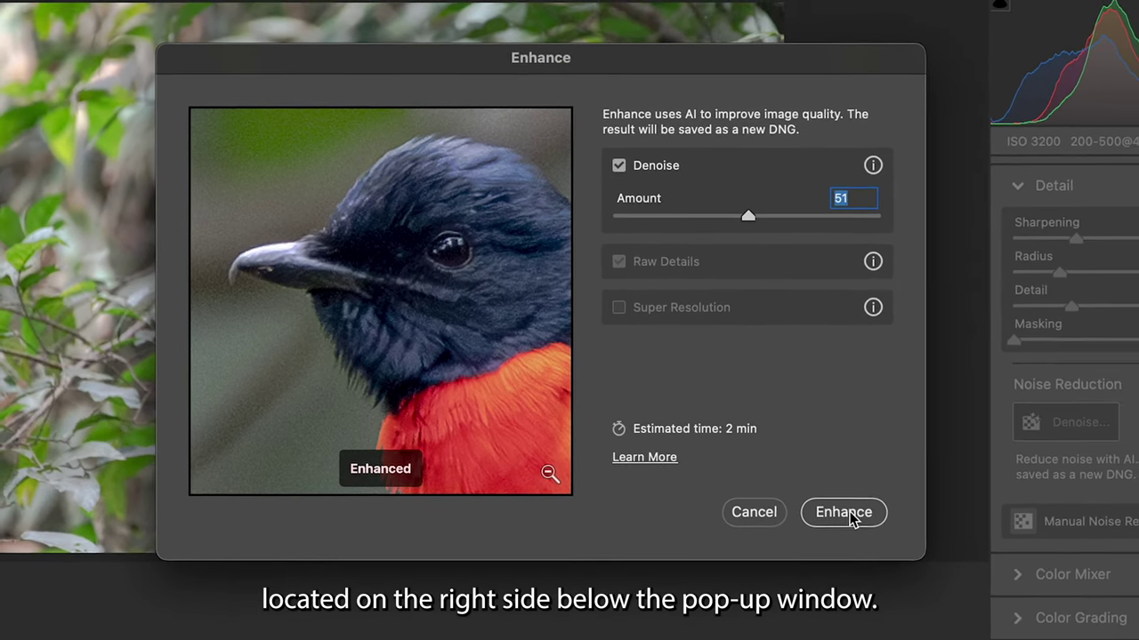
{"action": "left_click", "coordinate": [850, 516]}
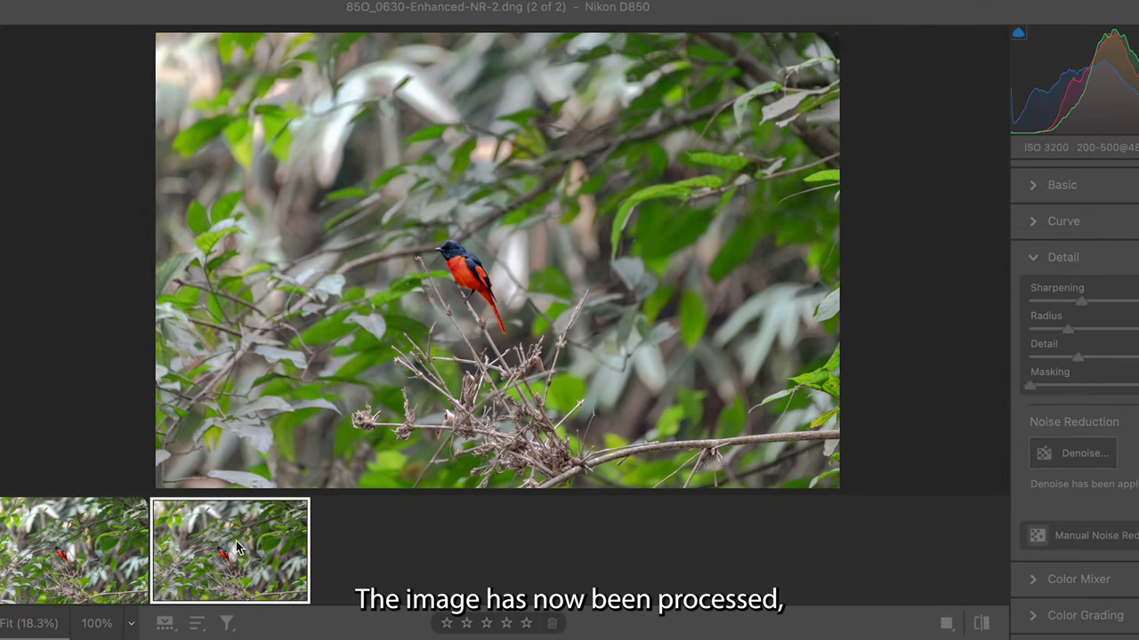
- After the Enhanced-NR DNG is created, return to the original 85O_0630.NEF
{"action": "left_click", "coordinate": [81, 550]}
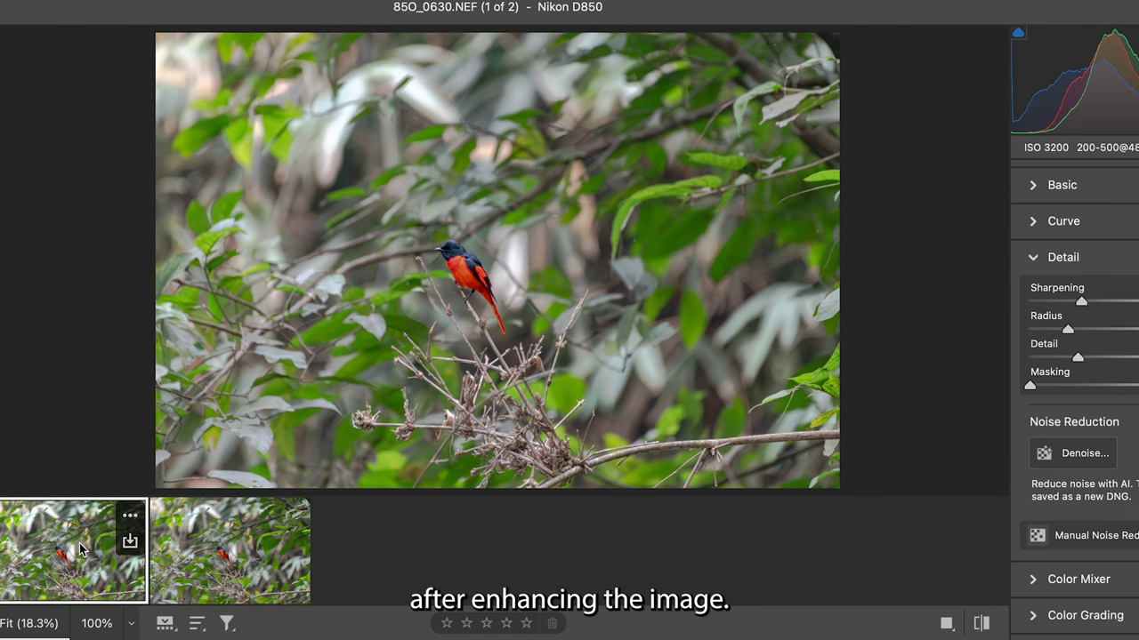
{"action": "left_click", "coordinate": [230, 552]}
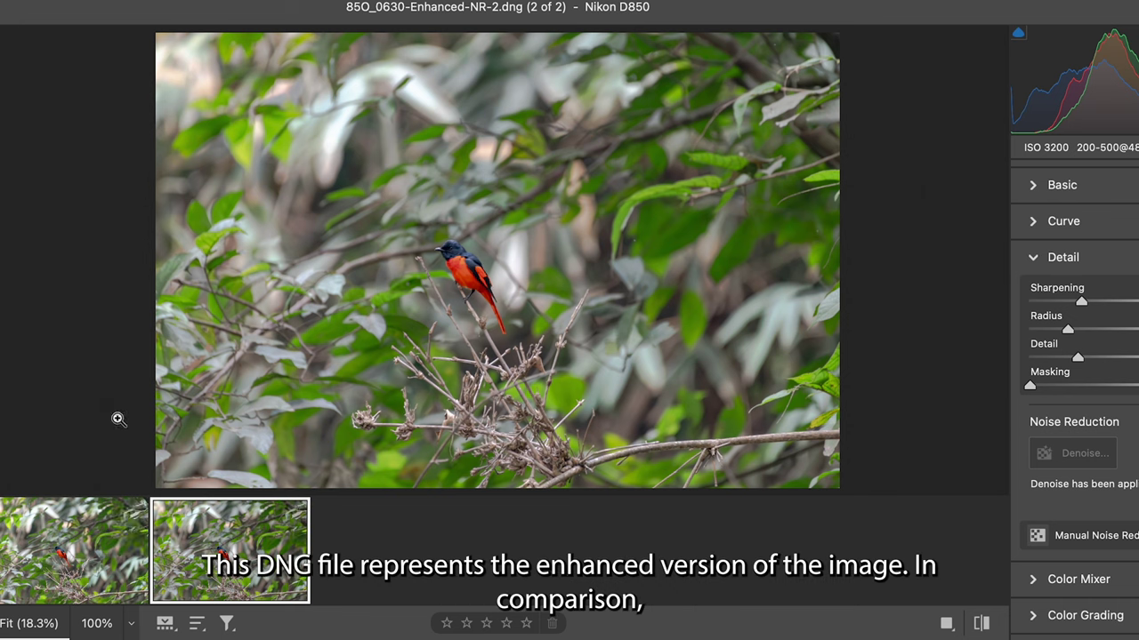
{"action": "left_click", "coordinate": [75, 577]}
{"action": "mouse_move", "coordinate": [74, 550]}
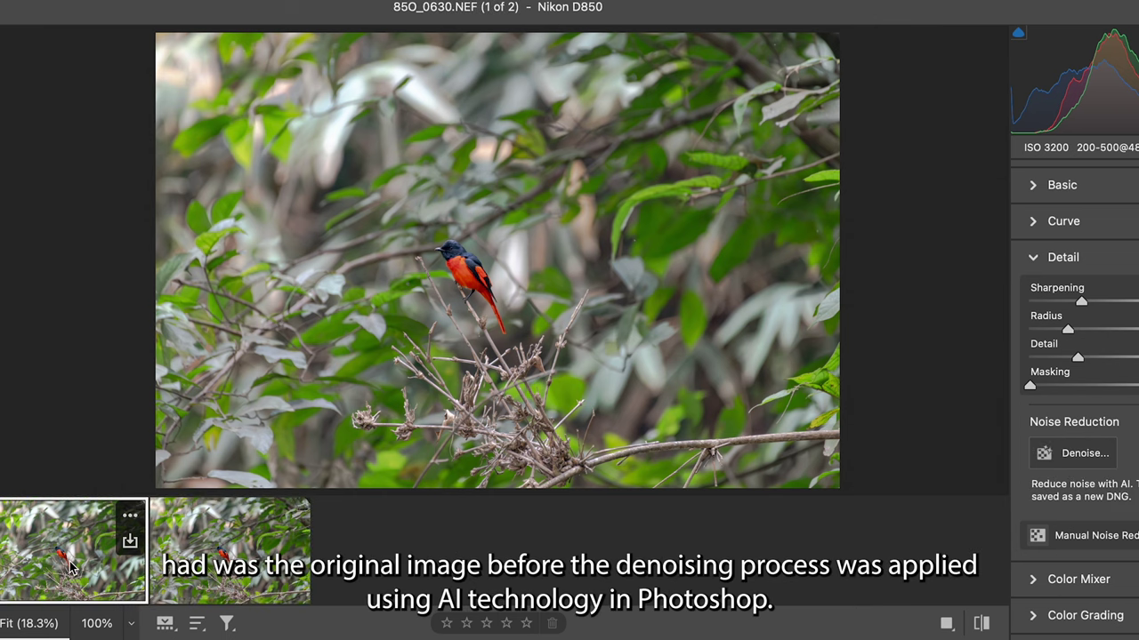
{"action": "left_click", "coordinate": [229, 554]}
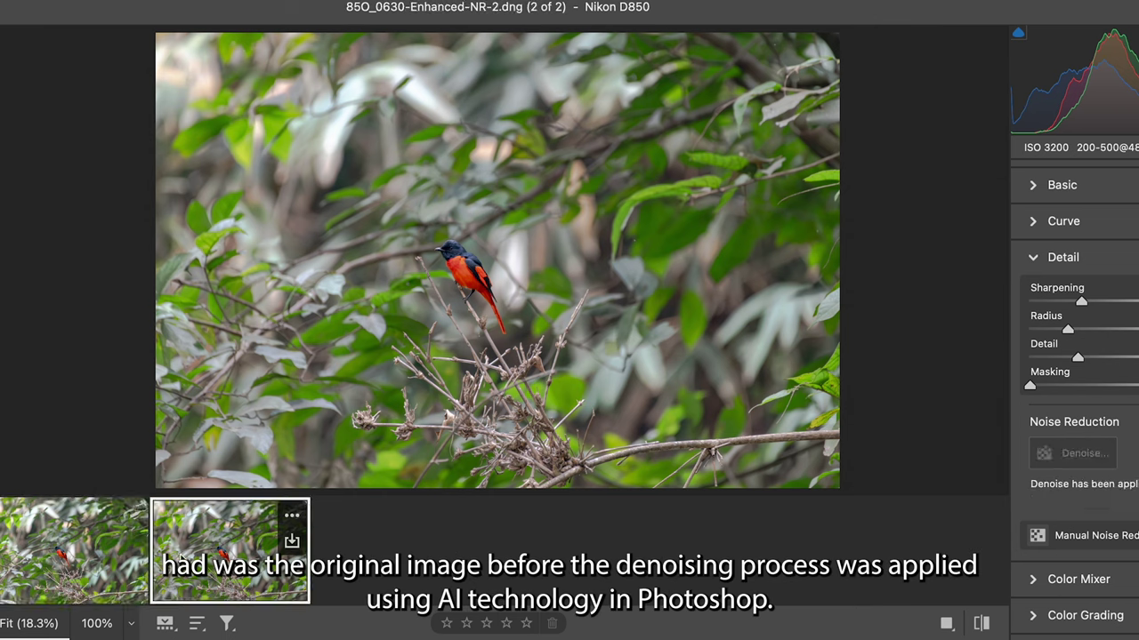
{"action": "left_click", "coordinate": [100, 560]}
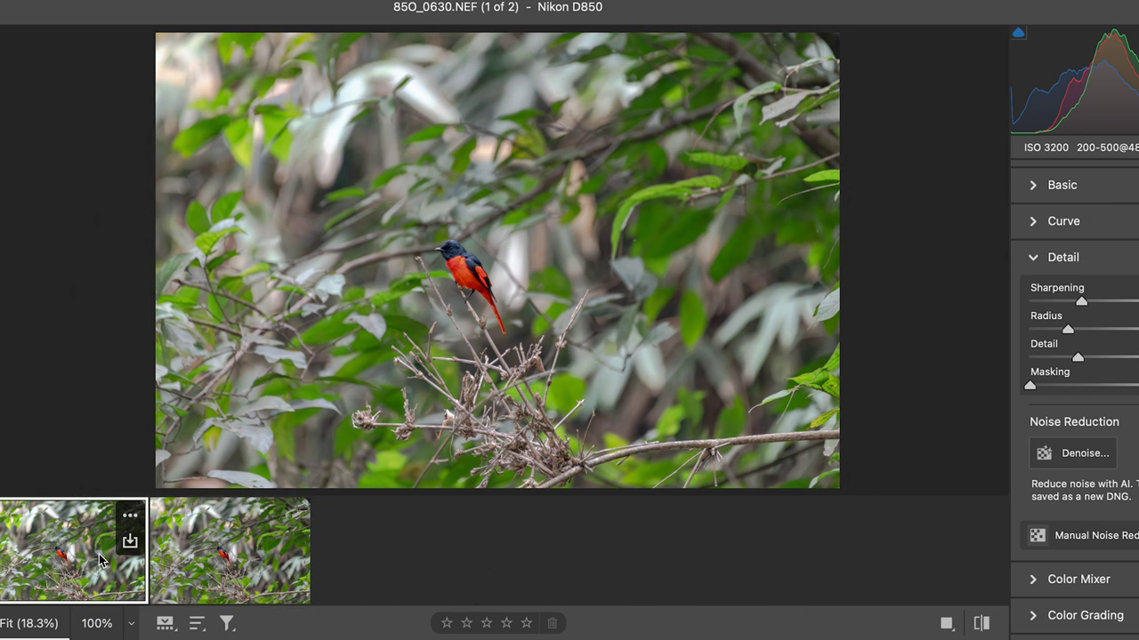
{"action": "left_click", "coordinate": [242, 551]}
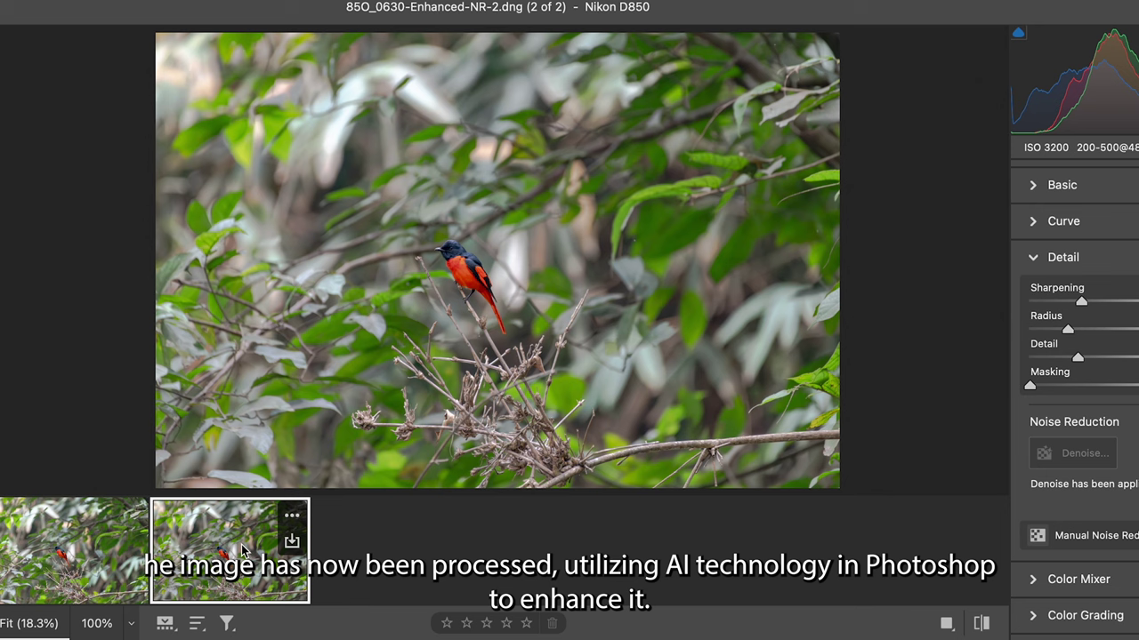
{"action": "left_click", "coordinate": [451, 285]}
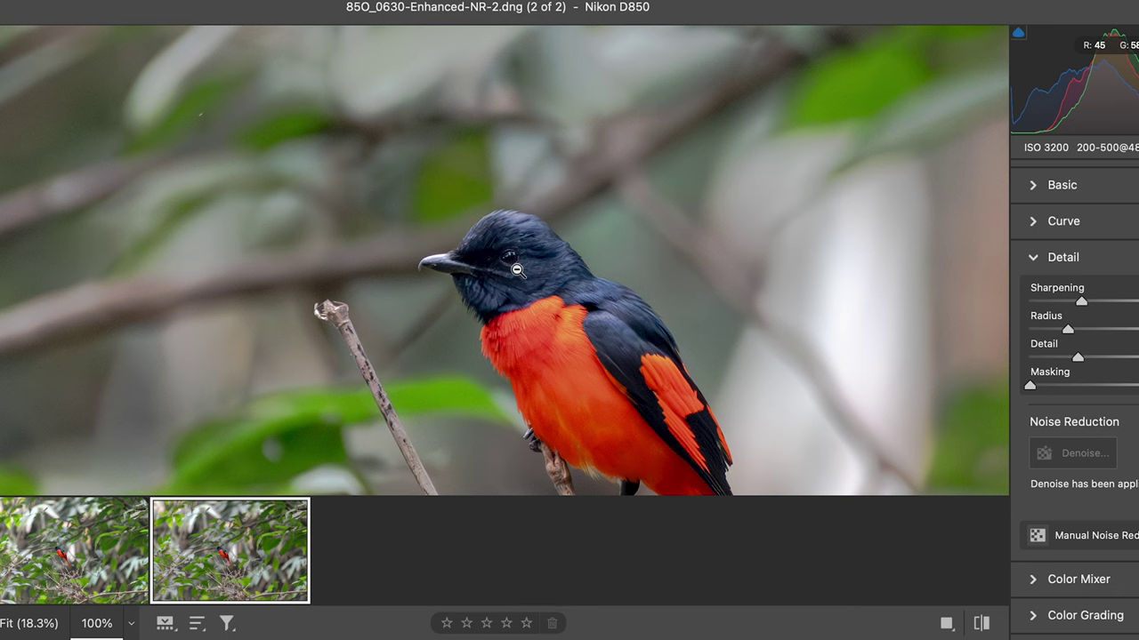
{"action": "scroll", "coordinate": [521, 268], "scroll_direction": "up", "scroll_amount": 2}
{"action": "scroll", "coordinate": [519, 268], "scroll_direction": "up", "scroll_amount": 1}
{"action": "scroll", "coordinate": [516, 268], "scroll_direction": "up", "scroll_amount": 2}
{"action": "scroll", "coordinate": [516, 267], "scroll_direction": "right", "scroll_amount": 3}
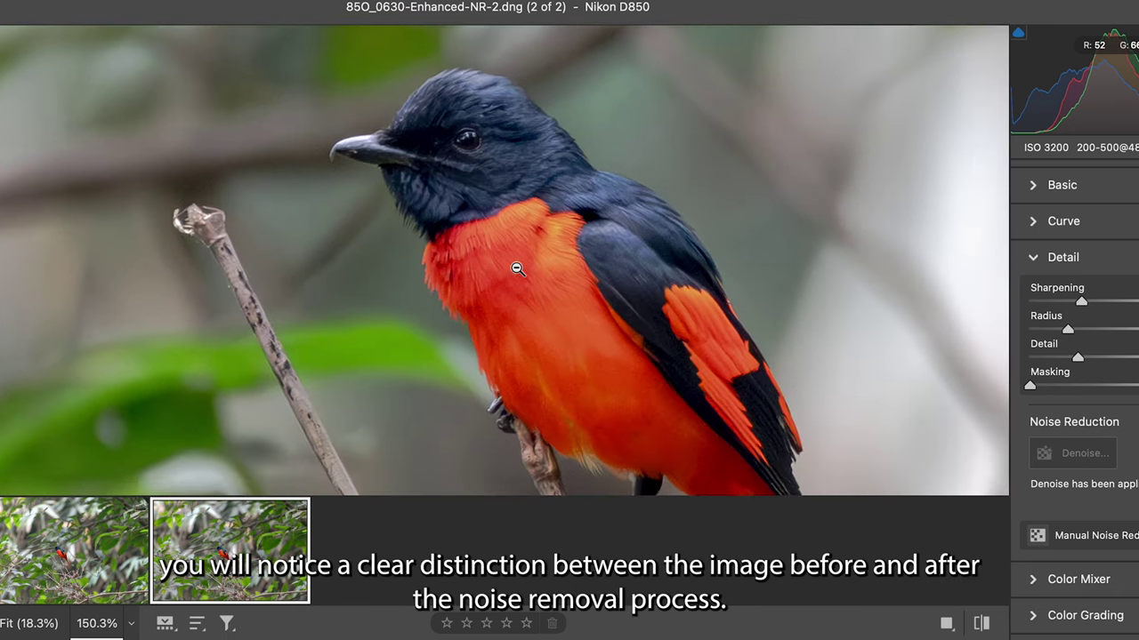
{"action": "scroll", "coordinate": [515, 268], "scroll_direction": "down", "scroll_amount": 4}
{"action": "scroll", "coordinate": [517, 268], "scroll_direction": "down", "scroll_amount": 2}
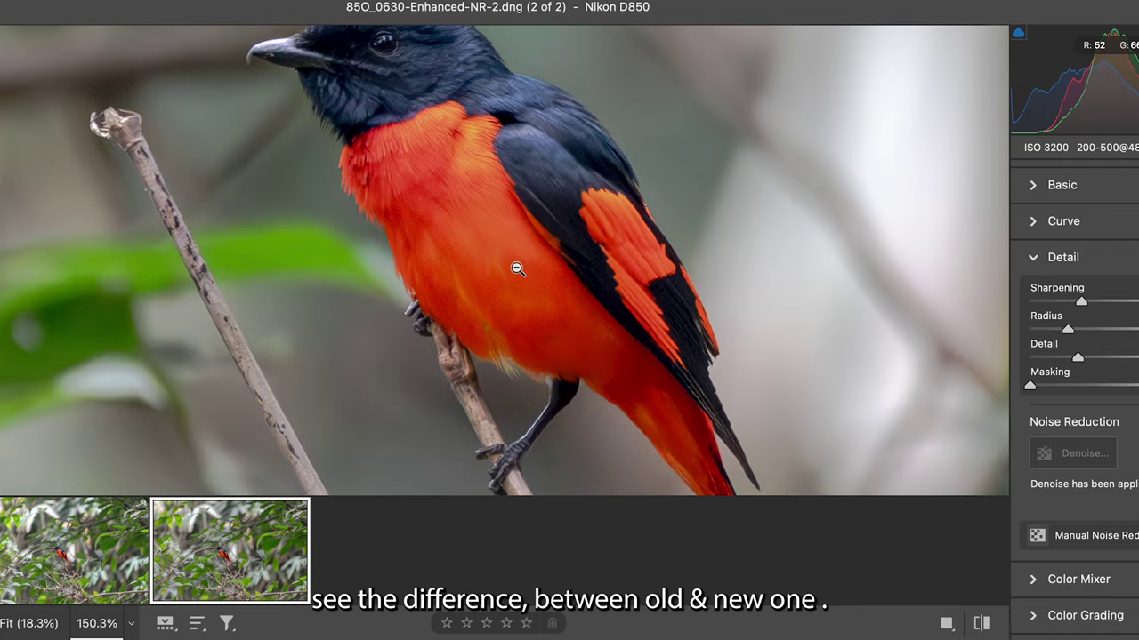
{"action": "scroll", "coordinate": [517, 269], "scroll_direction": "up", "scroll_amount": 3}
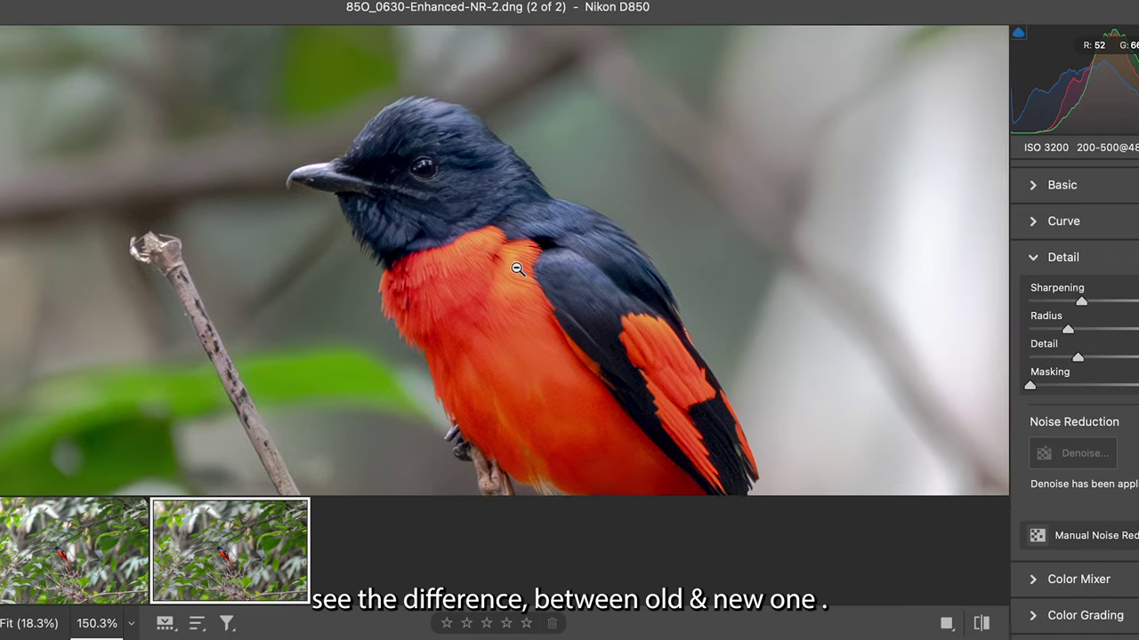
{"action": "scroll", "coordinate": [517, 268], "scroll_direction": "left", "scroll_amount": 3}
{"action": "scroll", "coordinate": [517, 269], "scroll_direction": "down", "scroll_amount": 2}
{"action": "scroll", "coordinate": [516, 268], "scroll_direction": "down", "scroll_amount": 3}
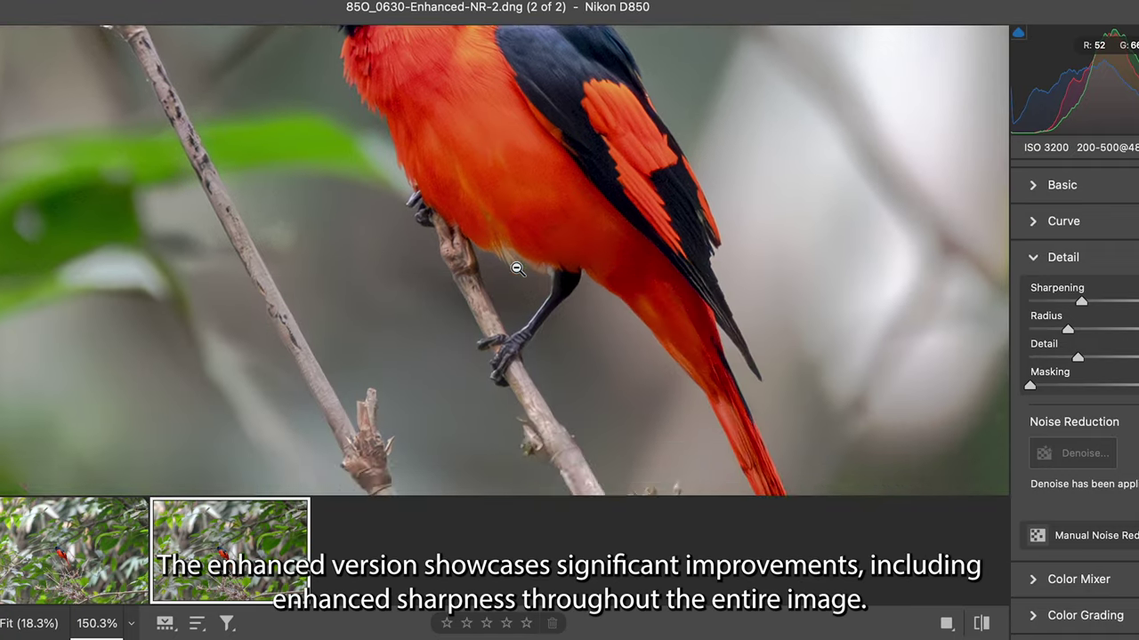
{"action": "scroll", "coordinate": [517, 269], "scroll_direction": "down", "scroll_amount": 5}
{"action": "scroll", "coordinate": [516, 269], "scroll_direction": "down", "scroll_amount": 3}
{"action": "scroll", "coordinate": [517, 269], "scroll_direction": "up", "scroll_amount": 10}
{"action": "scroll", "coordinate": [517, 269], "scroll_direction": "left", "scroll_amount": 2}
{"action": "scroll", "coordinate": [516, 268], "scroll_direction": "up", "scroll_amount": 5}
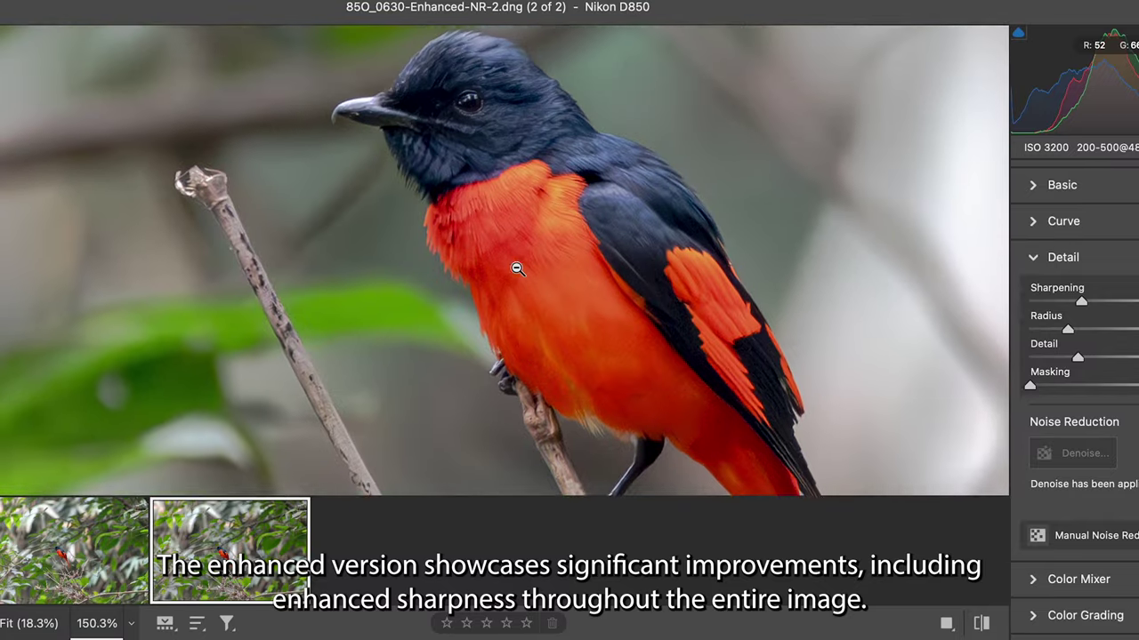
{"action": "scroll", "coordinate": [517, 269], "scroll_direction": "up", "scroll_amount": 3}
{"action": "scroll", "coordinate": [517, 269], "scroll_direction": "left", "scroll_amount": 3}
{"action": "scroll", "coordinate": [517, 269], "scroll_direction": "right", "scroll_amount": 3}
{"action": "scroll", "coordinate": [517, 268], "scroll_direction": "up", "scroll_amount": 2}
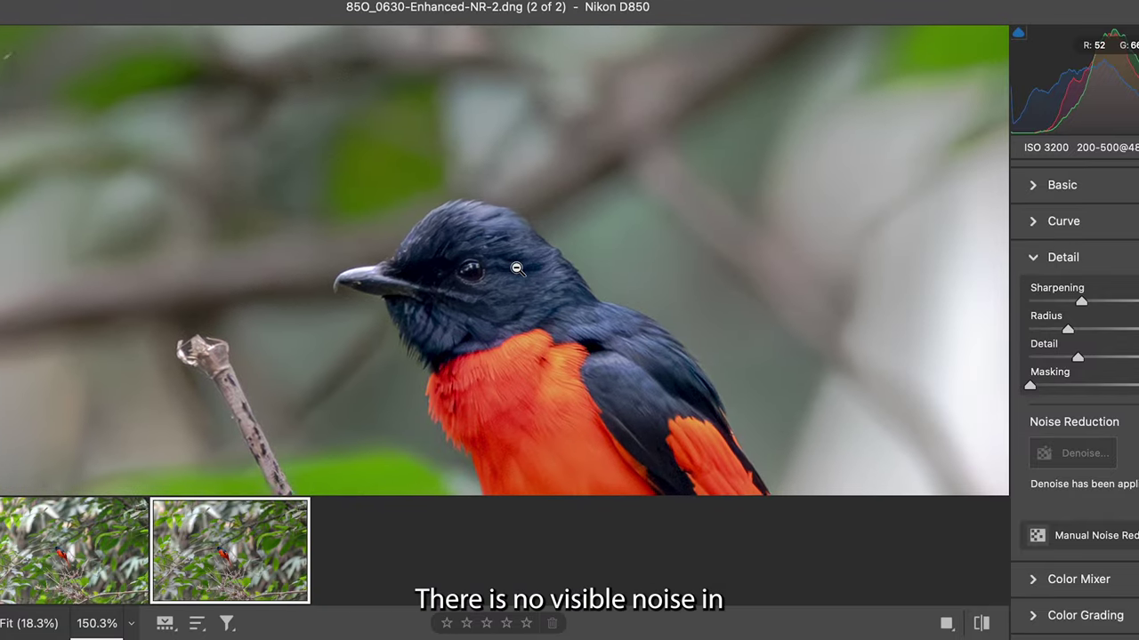
{"action": "scroll", "coordinate": [517, 269], "scroll_direction": "down", "scroll_amount": 3}
{"action": "scroll", "coordinate": [517, 269], "scroll_direction": "right", "scroll_amount": 2}
{"action": "scroll", "coordinate": [517, 269], "scroll_direction": "left", "scroll_amount": 1}
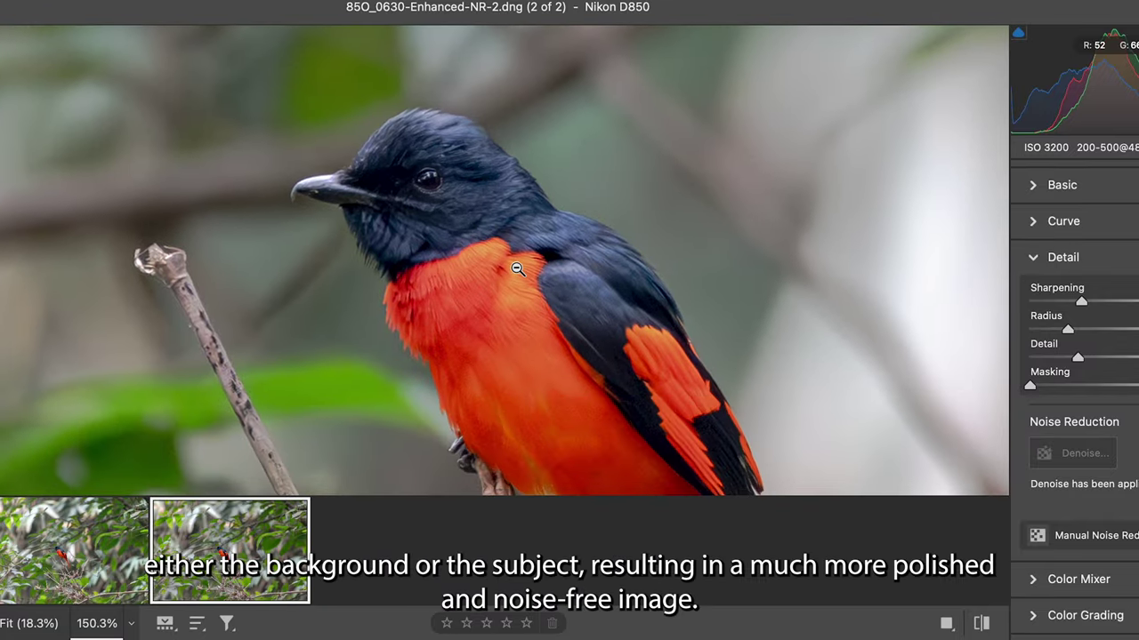
{"action": "scroll", "coordinate": [519, 268], "scroll_direction": "down", "scroll_amount": 1}
{"action": "scroll", "coordinate": [519, 268], "scroll_direction": "left", "scroll_amount": 1}
{"action": "scroll", "coordinate": [518, 268], "scroll_direction": "left", "scroll_amount": 3}
{"action": "scroll", "coordinate": [519, 268], "scroll_direction": "up", "scroll_amount": 2}
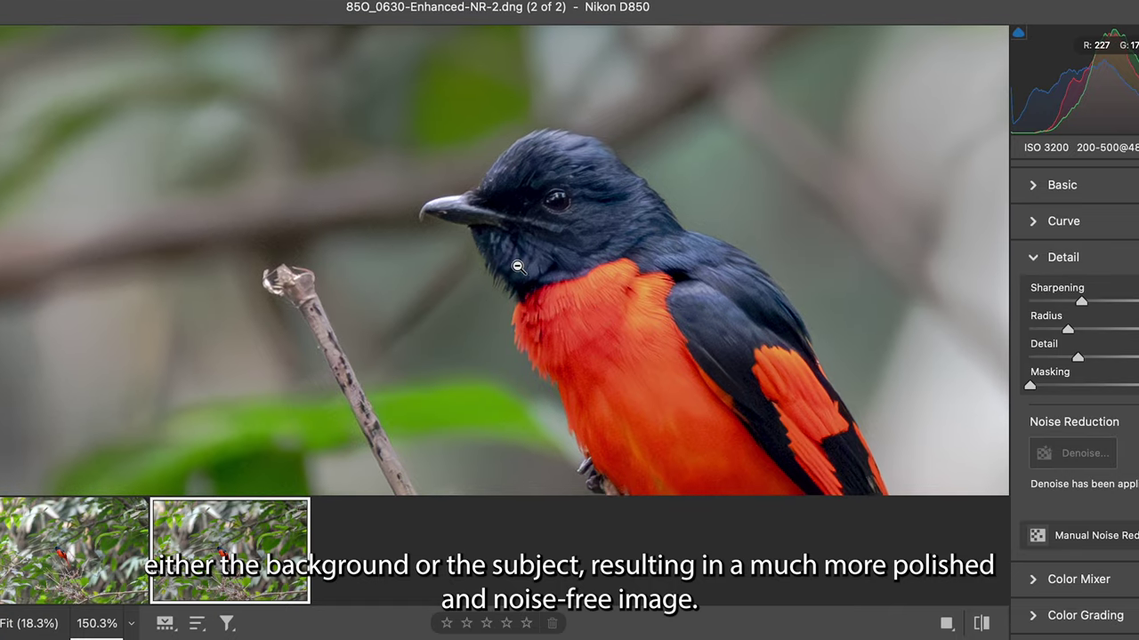
{"action": "scroll", "coordinate": [656, 235], "scroll_direction": "up", "scroll_amount": 3}
{"action": "scroll", "coordinate": [655, 235], "scroll_direction": "right", "scroll_amount": 2}
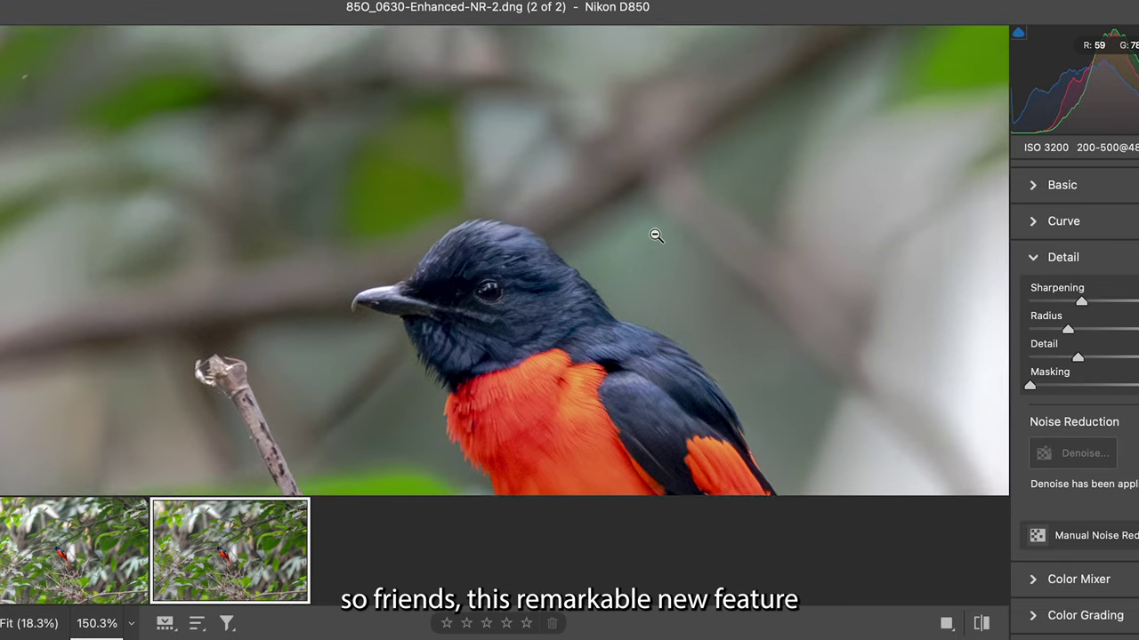
{"action": "scroll", "coordinate": [656, 235], "scroll_direction": "right", "scroll_amount": 1}
{"action": "scroll", "coordinate": [656, 235], "scroll_direction": "down", "scroll_amount": 1}
{"action": "scroll", "coordinate": [655, 235], "scroll_direction": "down", "scroll_amount": 2}
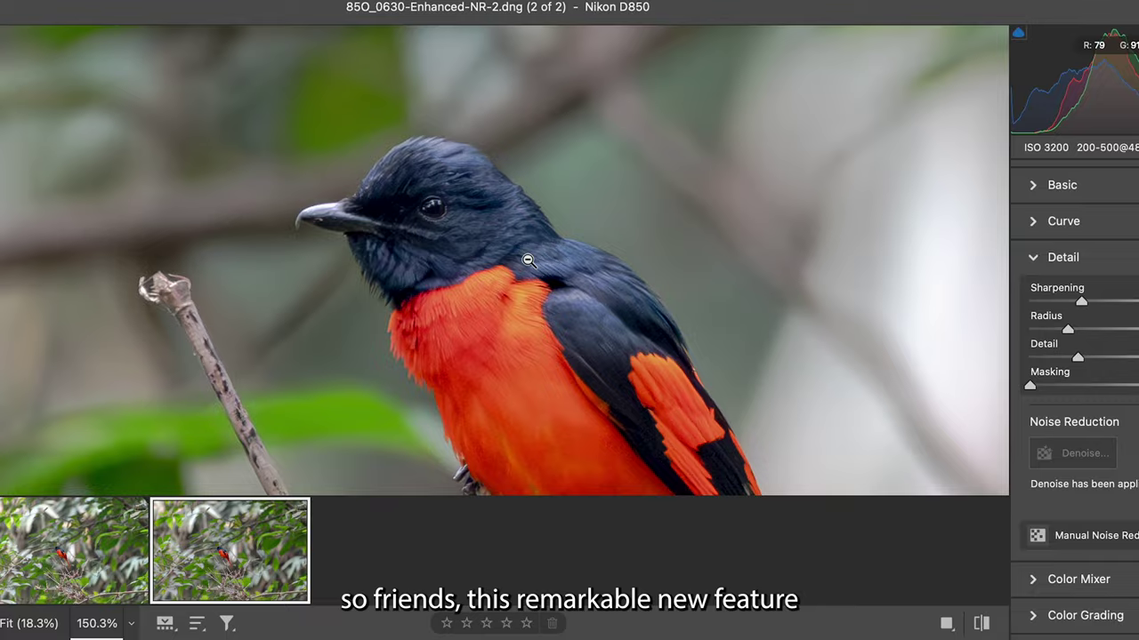
{"action": "left_click", "coordinate": [528, 260]}
{"action": "left_click", "coordinate": [454, 286]}
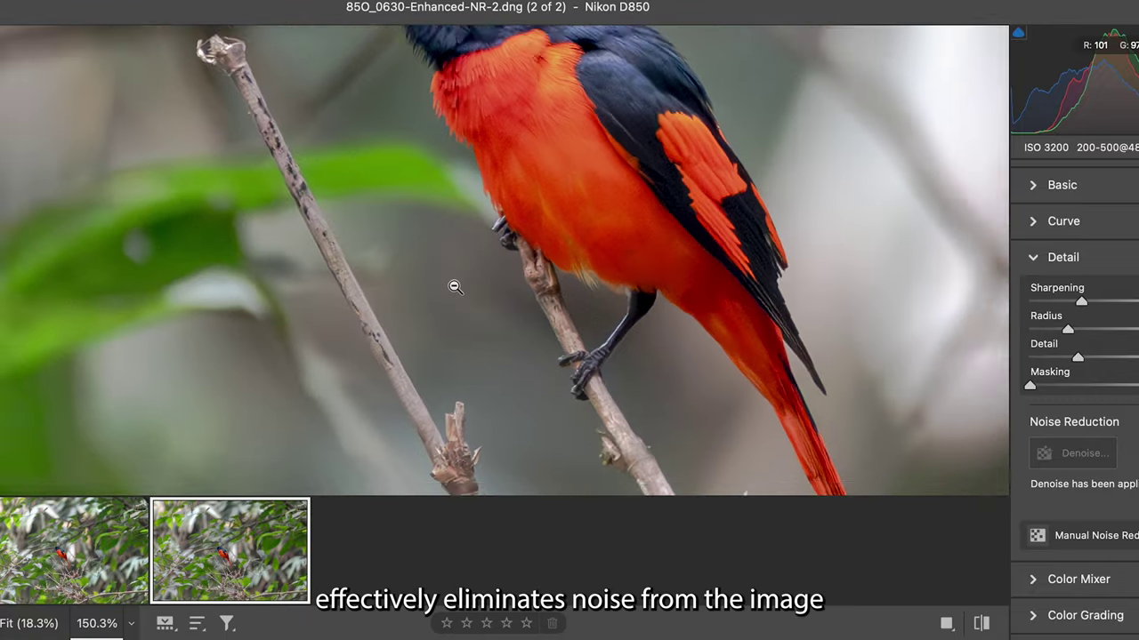
{"action": "scroll", "coordinate": [472, 267], "scroll_direction": "up", "scroll_amount": 3}
{"action": "scroll", "coordinate": [480, 265], "scroll_direction": "up", "scroll_amount": 2}
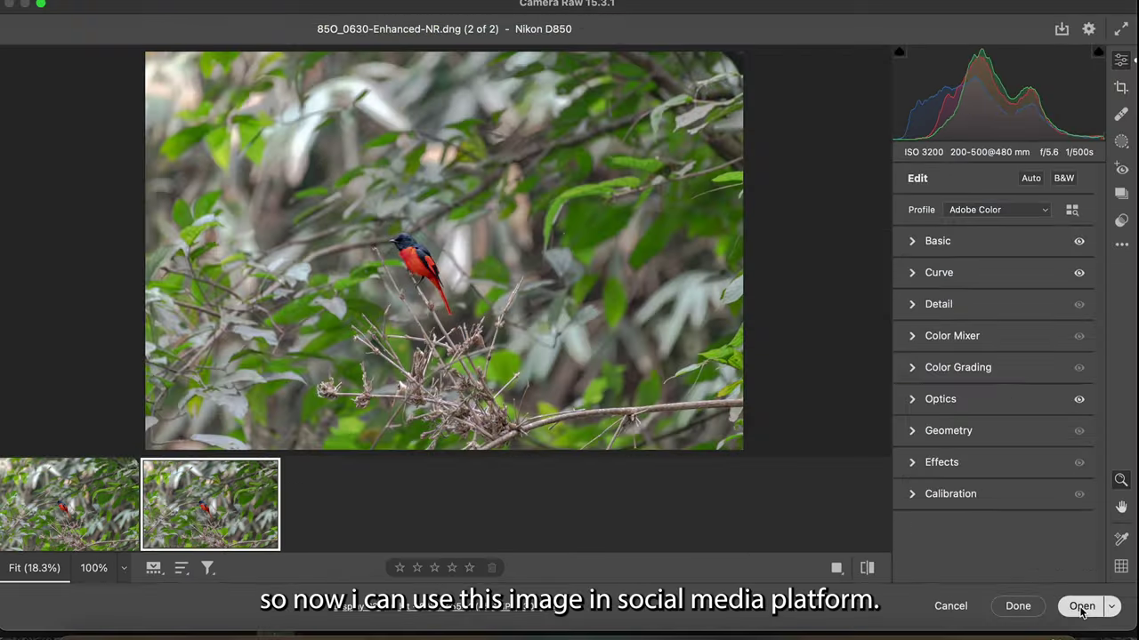
- Open 85O_0630-Enhanced-NR.dng in Photoshop and duplicate the Background into Layer 1
{"action": "left_click", "coordinate": [1082, 608]}
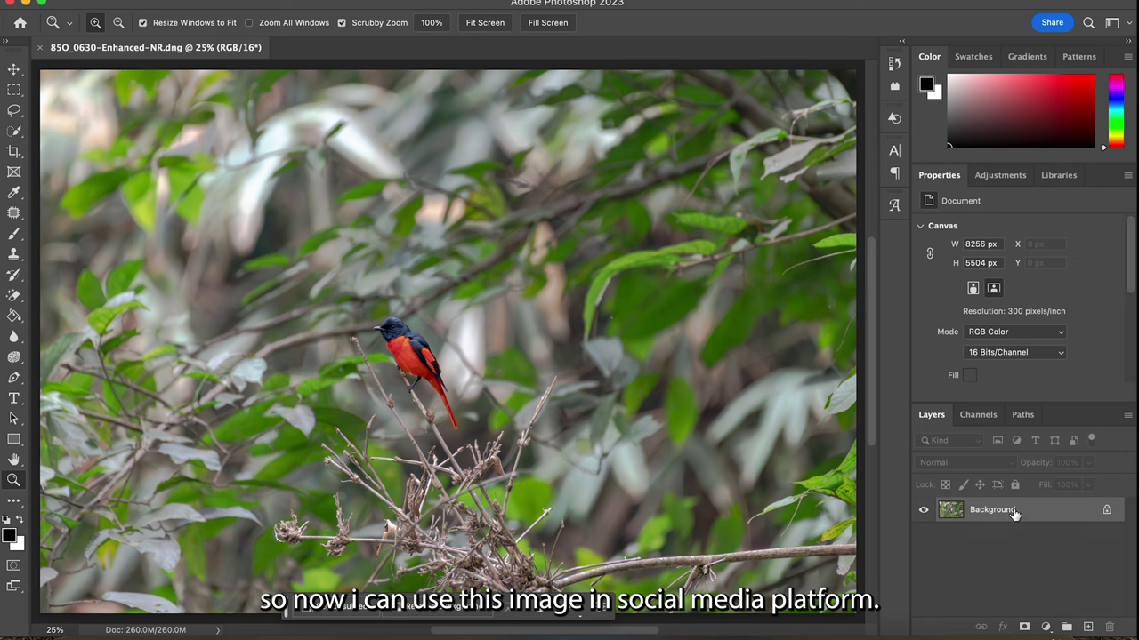
{"action": "left_click", "coordinate": [1014, 513]}
{"action": "key", "text": "ctrl+j"}
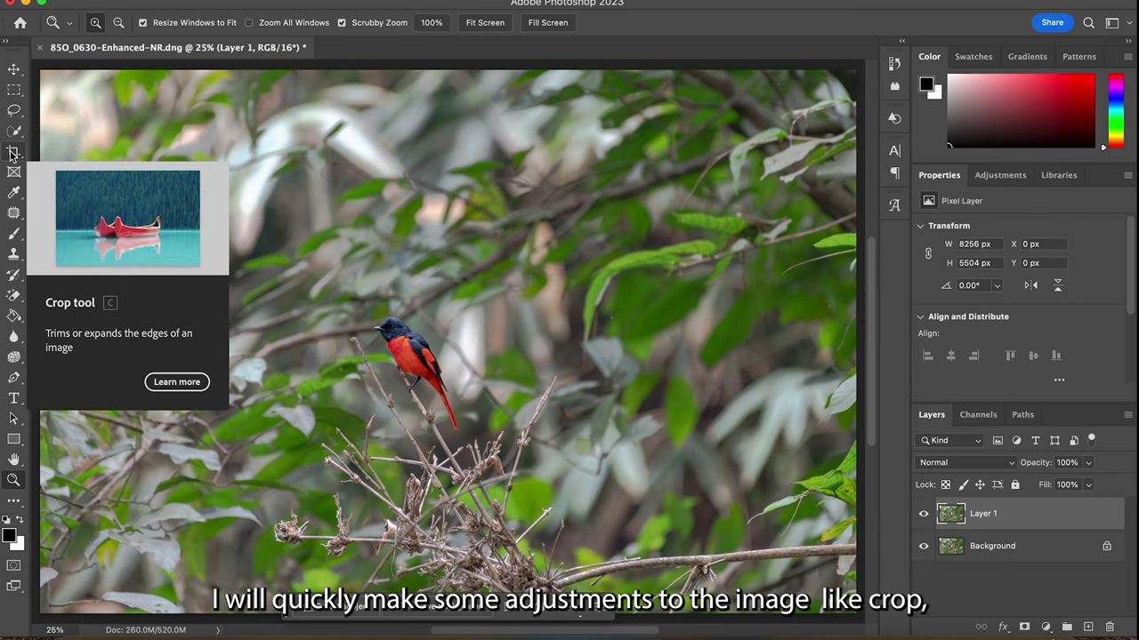
- Set up a 4:5 (8:10) crop frame in portrait orientation
{"action": "left_click", "coordinate": [14, 151]}
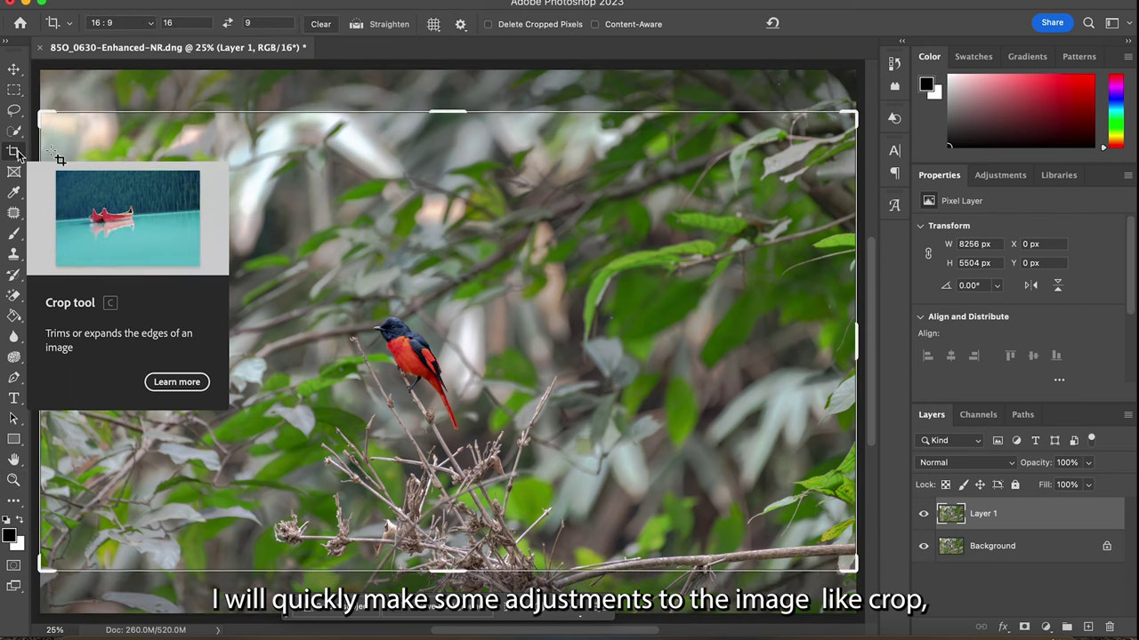
{"action": "right_click", "coordinate": [436, 313]}
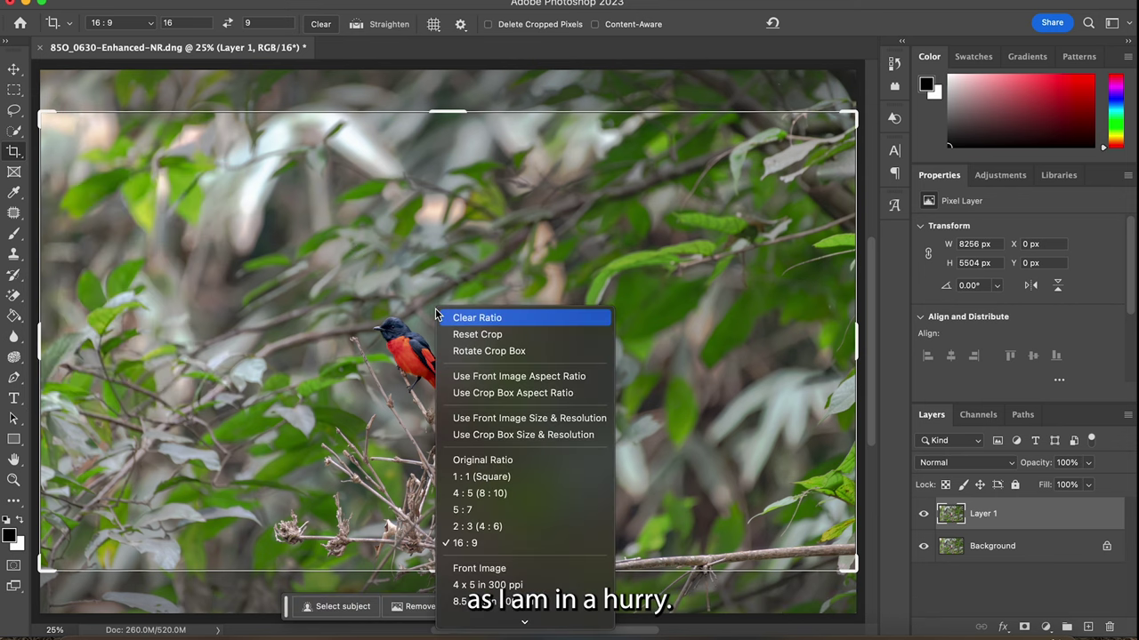
{"action": "left_click", "coordinate": [572, 493]}
{"action": "mouse_move", "coordinate": [661, 77]}
{"action": "left_mouse_down"}
{"action": "mouse_move", "coordinate": [600, 152]}
{"action": "mouse_move", "coordinate": [659, 79]}
{"action": "left_mouse_up"}
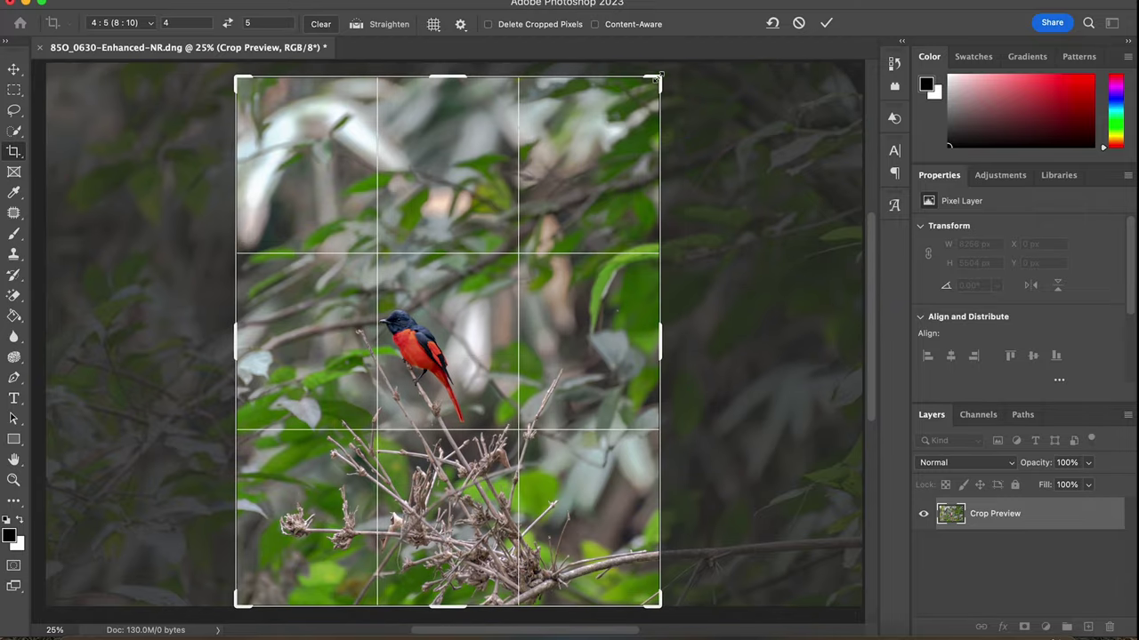
{"action": "right_click", "coordinate": [620, 114]}
{"action": "key", "text": "Escape"}
{"action": "left_click_drag", "start_coordinate": [617, 122], "coordinate": [603, 145]}
{"action": "key", "text": "x"}
{"action": "key", "text": "x"}
- Tighten the 4:5 crop around the bird and branch, apply it, and fit to screen
{"action": "left_click_drag", "start_coordinate": [300, 526], "coordinate": [338, 483]}
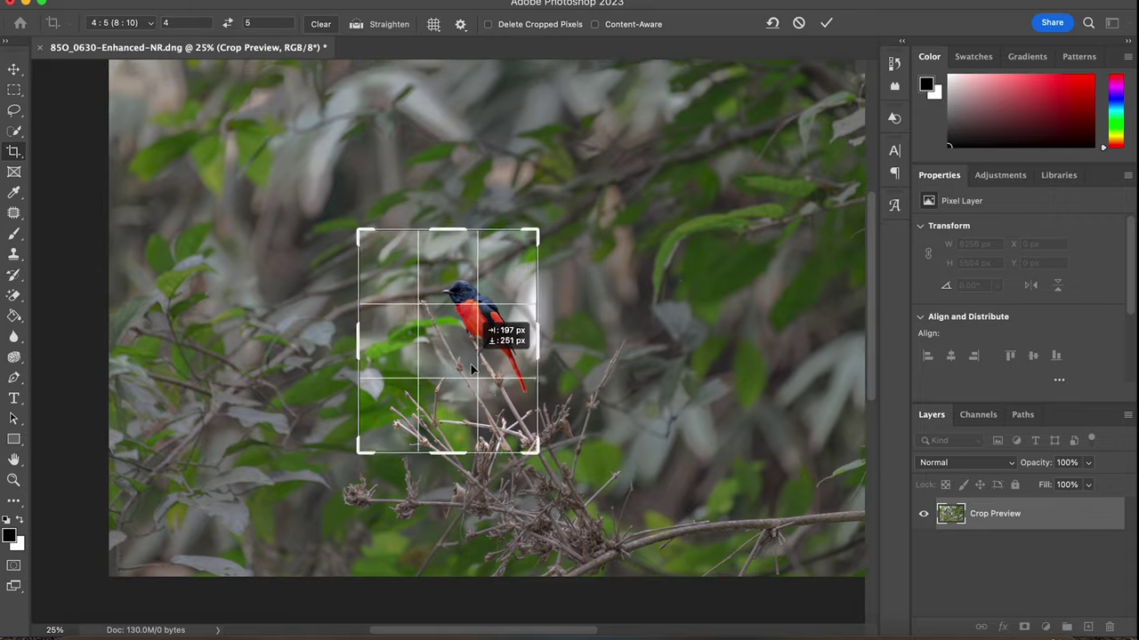
{"action": "mouse_move", "coordinate": [467, 316]}
{"action": "left_mouse_down"}
{"action": "mouse_move", "coordinate": [510, 396]}
{"action": "mouse_move", "coordinate": [457, 355]}
{"action": "left_mouse_up"}
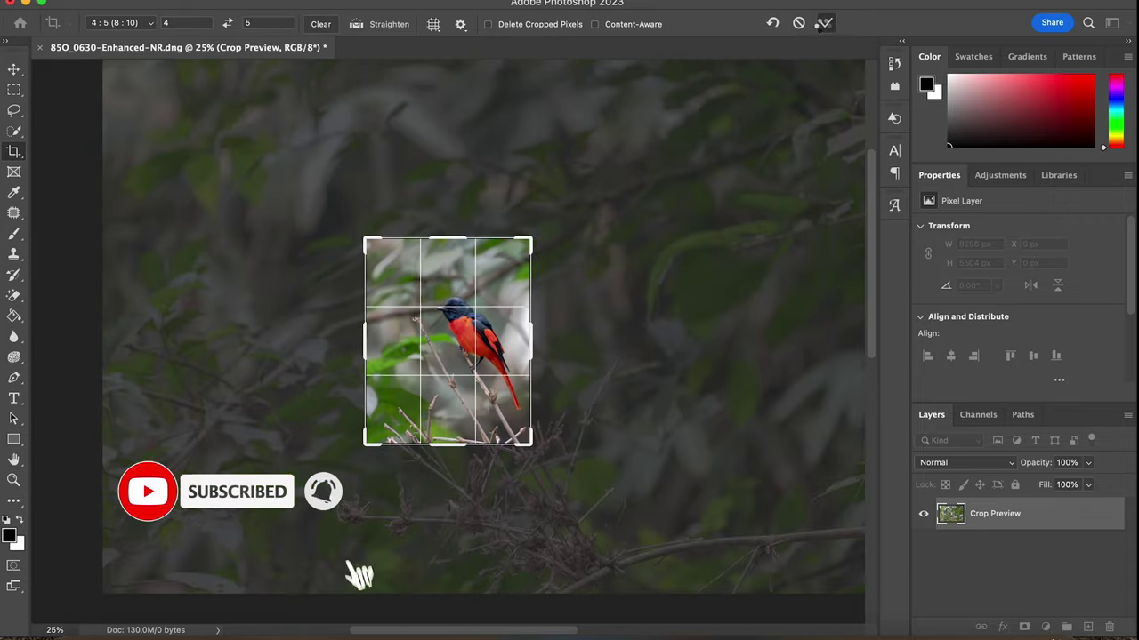
{"action": "key", "text": "Return"}
{"action": "key", "text": "z"}
{"action": "left_click", "coordinate": [485, 23]}
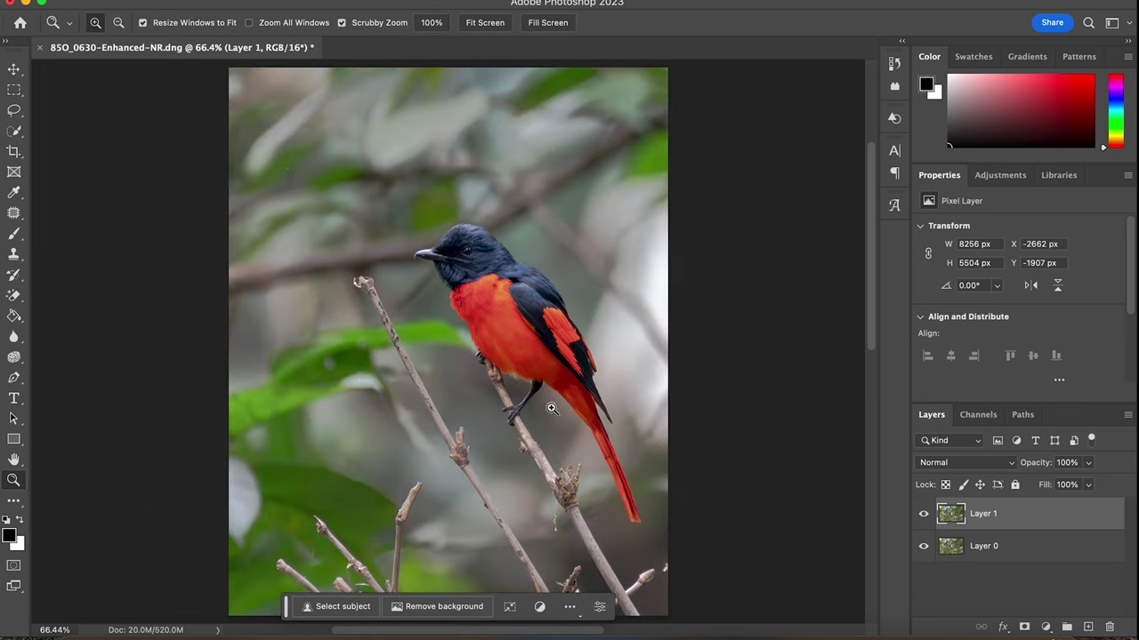
- Lasso-select the cluster of bare twigs at the lower left
{"action": "left_click_drag", "start_coordinate": [286, 607], "coordinate": [35, 75]}
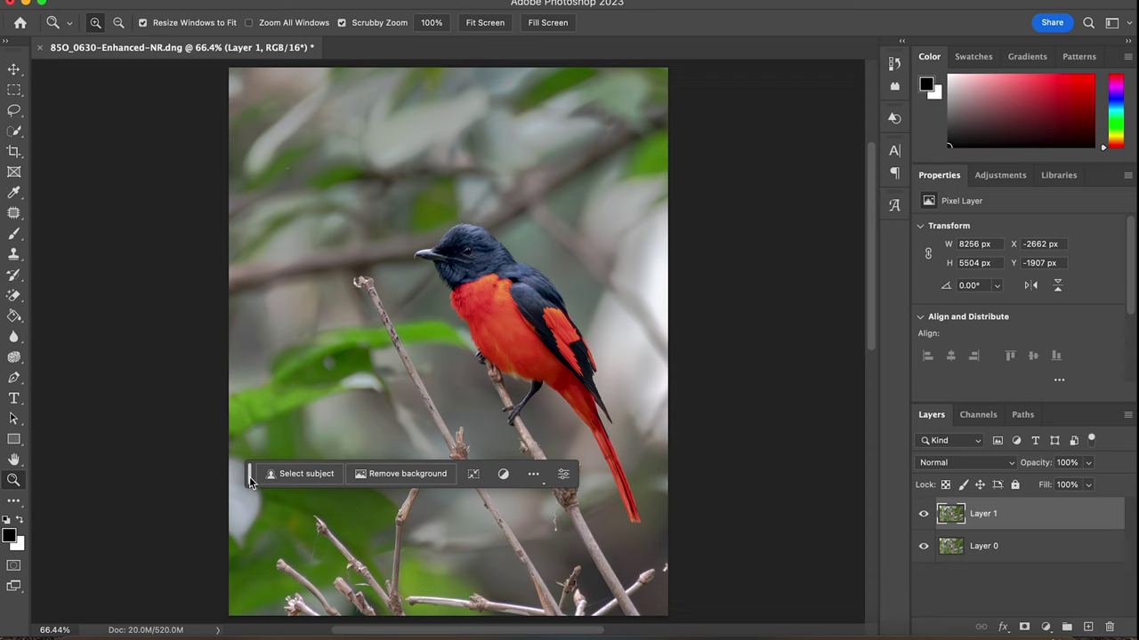
{"action": "left_click", "coordinate": [14, 110]}
{"action": "mouse_move", "coordinate": [593, 623]}
{"action": "left_mouse_down"}
{"action": "mouse_move", "coordinate": [407, 549]}
{"action": "mouse_move", "coordinate": [390, 570]}
{"action": "mouse_move", "coordinate": [334, 559]}
{"action": "left_mouse_up"}
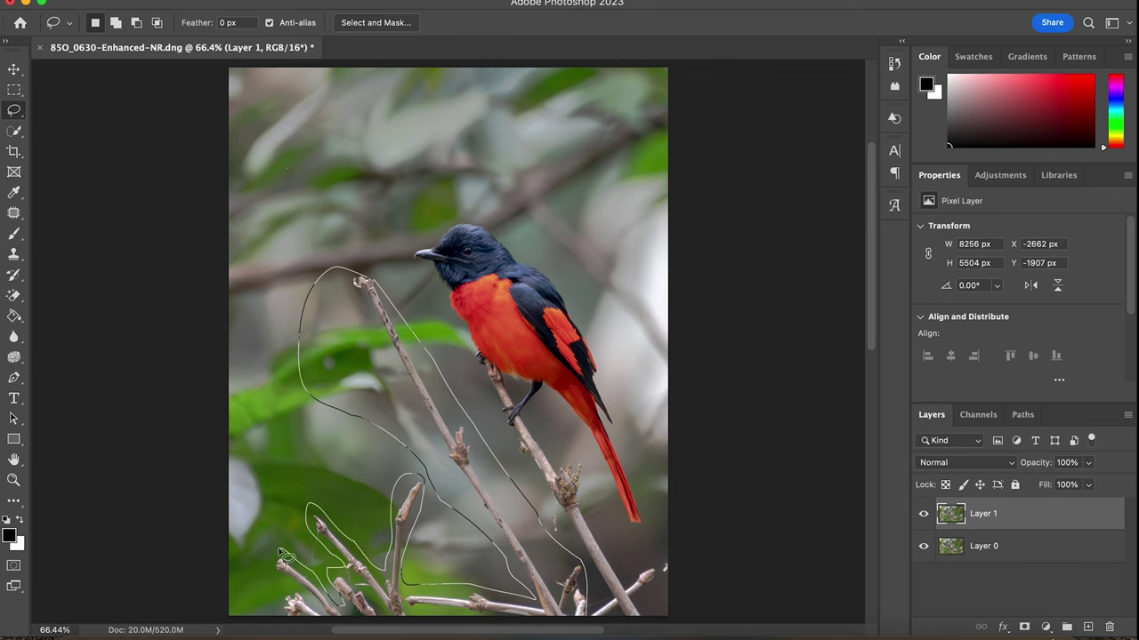
{"action": "left_click_drag", "start_coordinate": [347, 628], "coordinate": [569, 616]}
- Erase the selected twigs with Content-Aware Fill using Auto sampling
{"action": "left_click", "coordinate": [156, 0]}
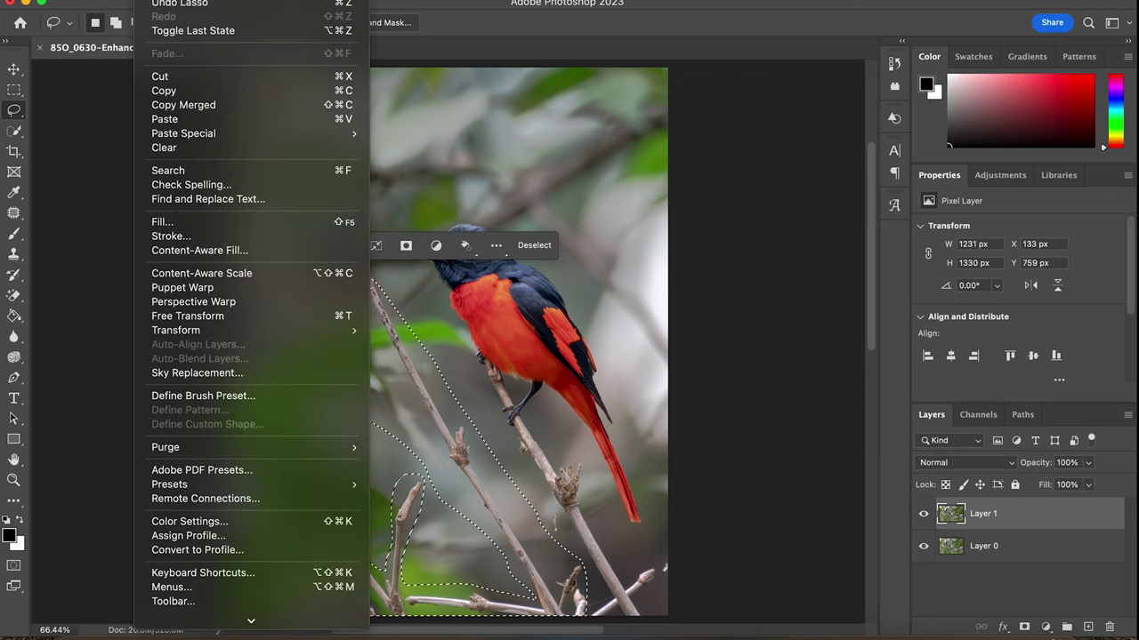
{"action": "left_click", "coordinate": [177, 252]}
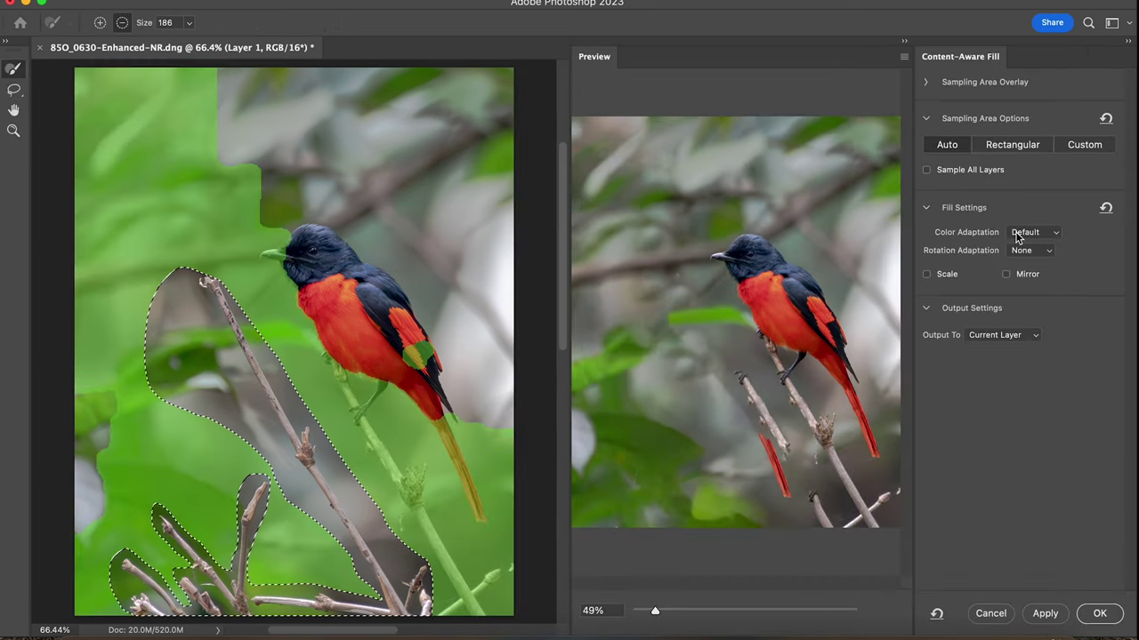
{"action": "left_click", "coordinate": [1078, 147]}
{"action": "left_click", "coordinate": [568, 249]}
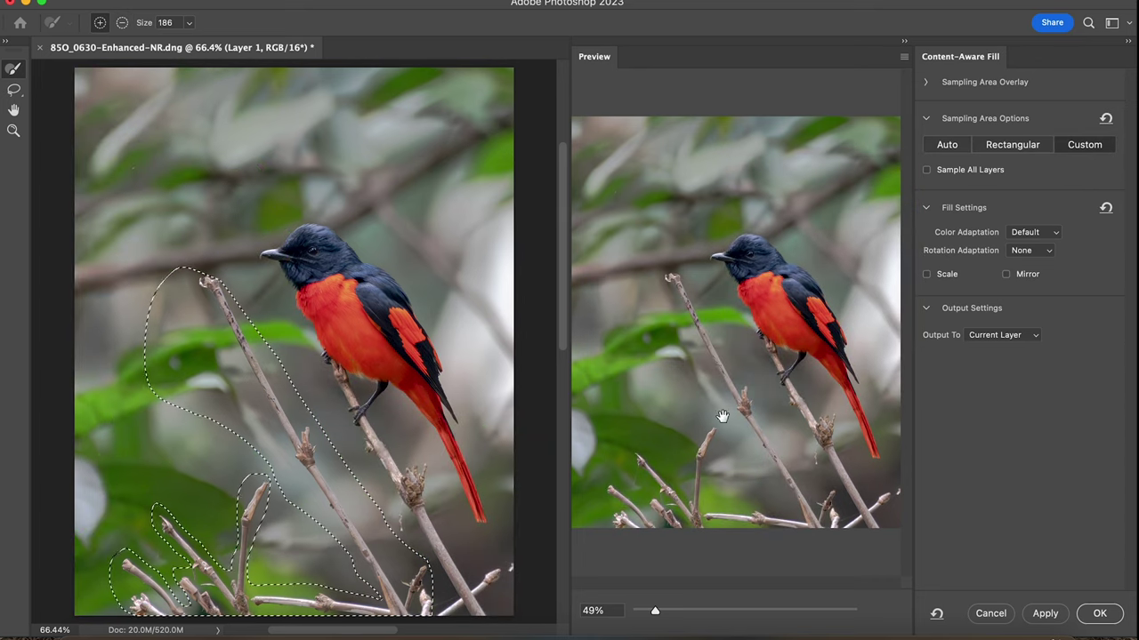
{"action": "left_click", "coordinate": [945, 145]}
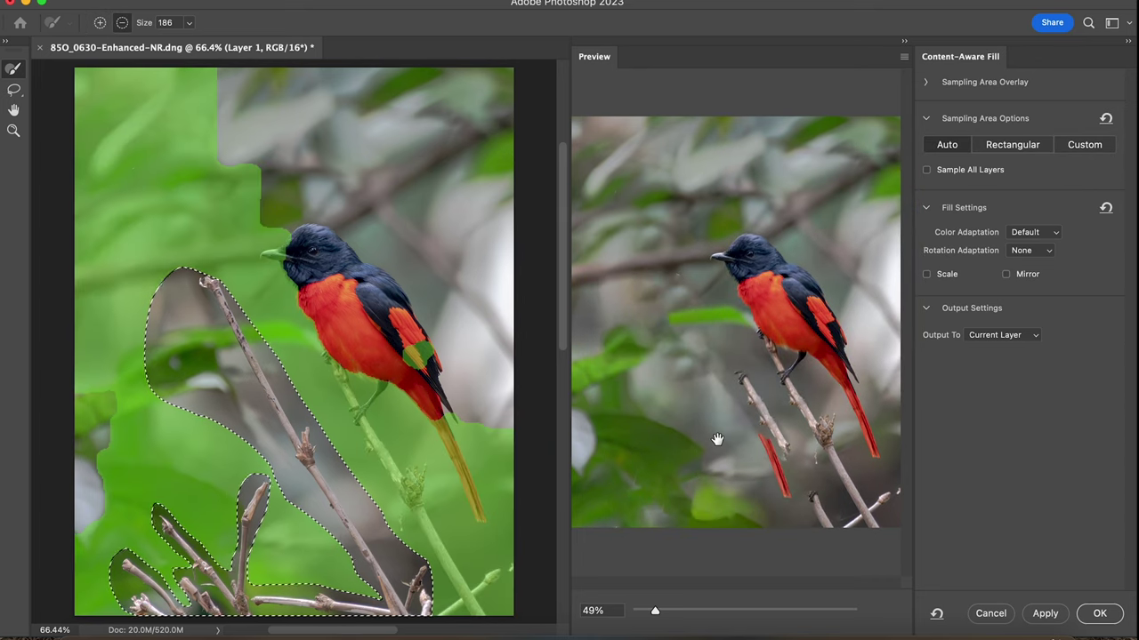
{"action": "left_click", "coordinate": [655, 612]}
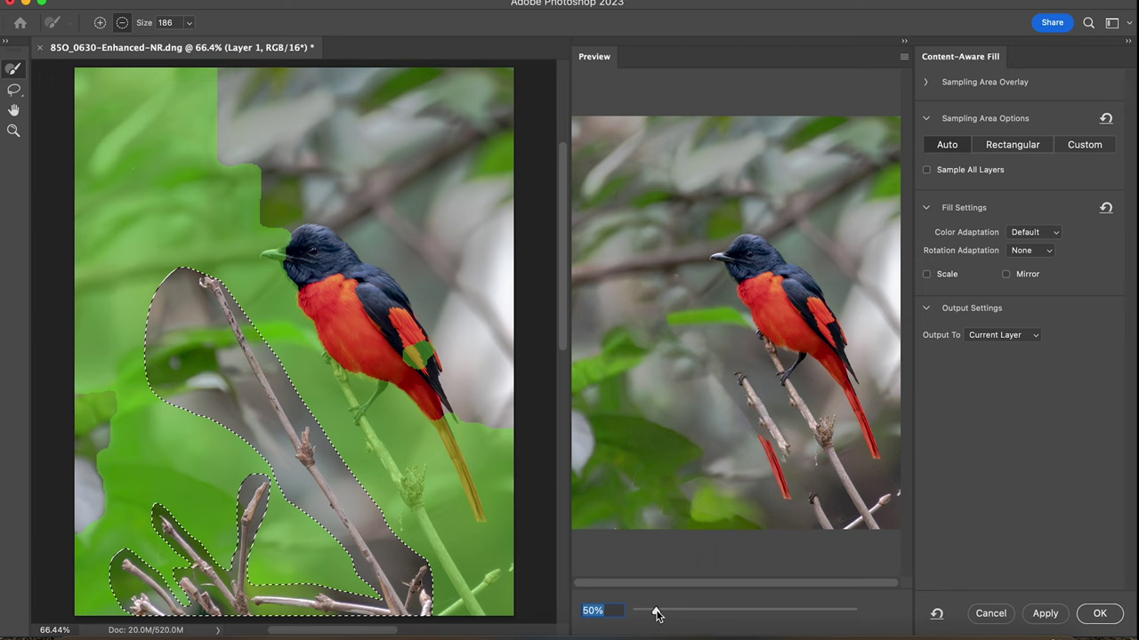
{"action": "left_click", "coordinate": [1100, 614]}
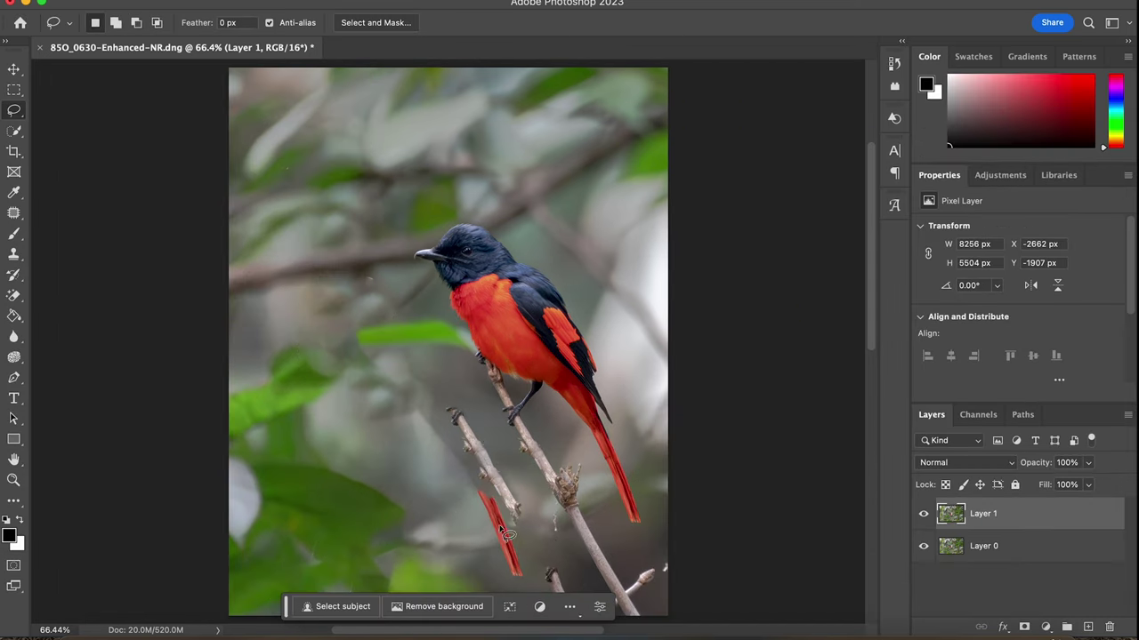
- Switch to the freehand Lasso and content-aware fill the leftover twig left of the branch
{"action": "left_click_drag", "start_coordinate": [287, 612], "coordinate": [37, 129]}
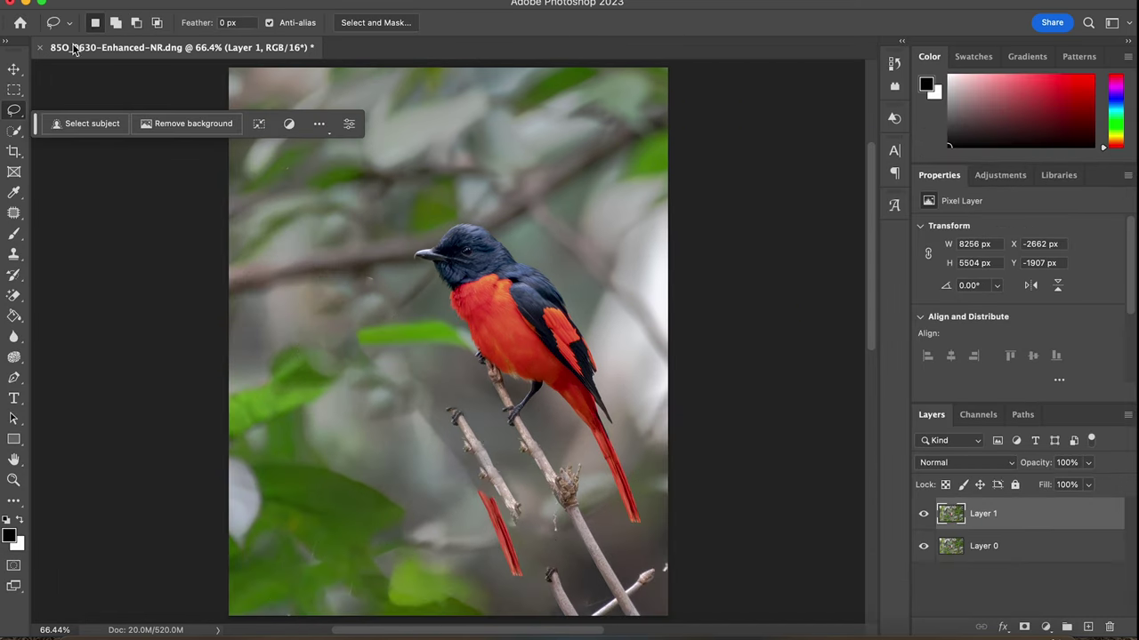
{"action": "left_click", "coordinate": [23, 135]}
{"action": "left_click_drag", "start_coordinate": [13, 110], "coordinate": [85, 109]}
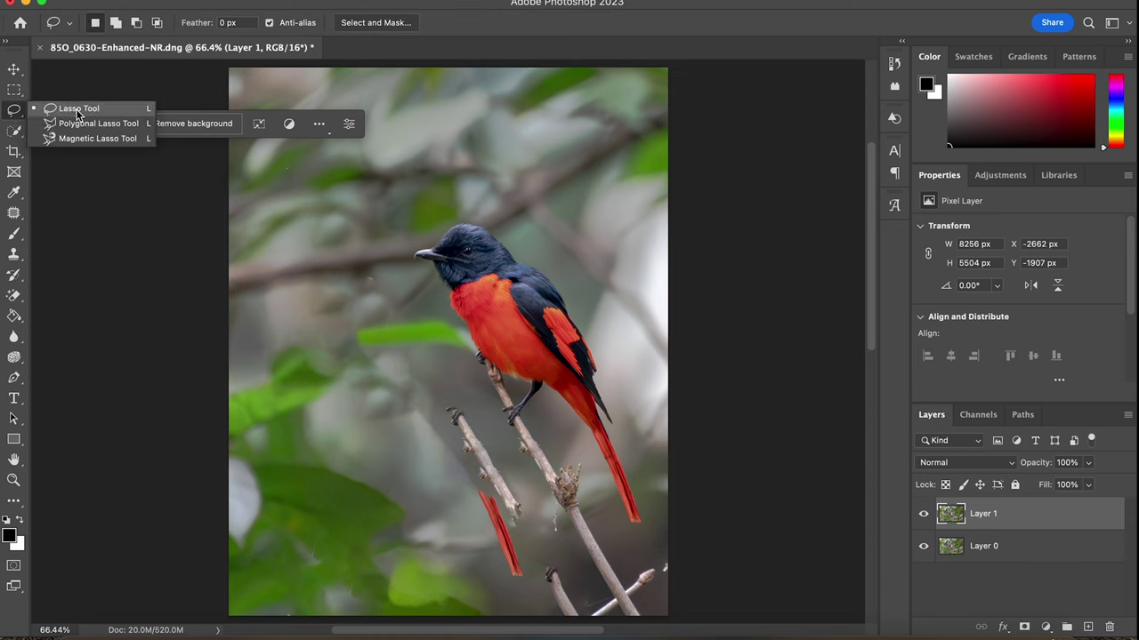
{"action": "left_click_drag", "start_coordinate": [578, 623], "coordinate": [574, 621]}
{"action": "key", "text": "shift+BackSpace"}
{"action": "key", "text": "Return"}
{"action": "key", "text": "super+d"}
- Content-aware fill the red streak and the small bottom twig, deselecting after each
{"action": "mouse_move", "coordinate": [509, 576]}
{"action": "left_mouse_down"}
{"action": "mouse_move", "coordinate": [534, 509]}
{"action": "mouse_move", "coordinate": [511, 574]}
{"action": "left_mouse_up"}
{"action": "key", "text": "shift+BackSpace"}
{"action": "left_click", "coordinate": [770, 121]}
{"action": "key", "text": "super+d"}
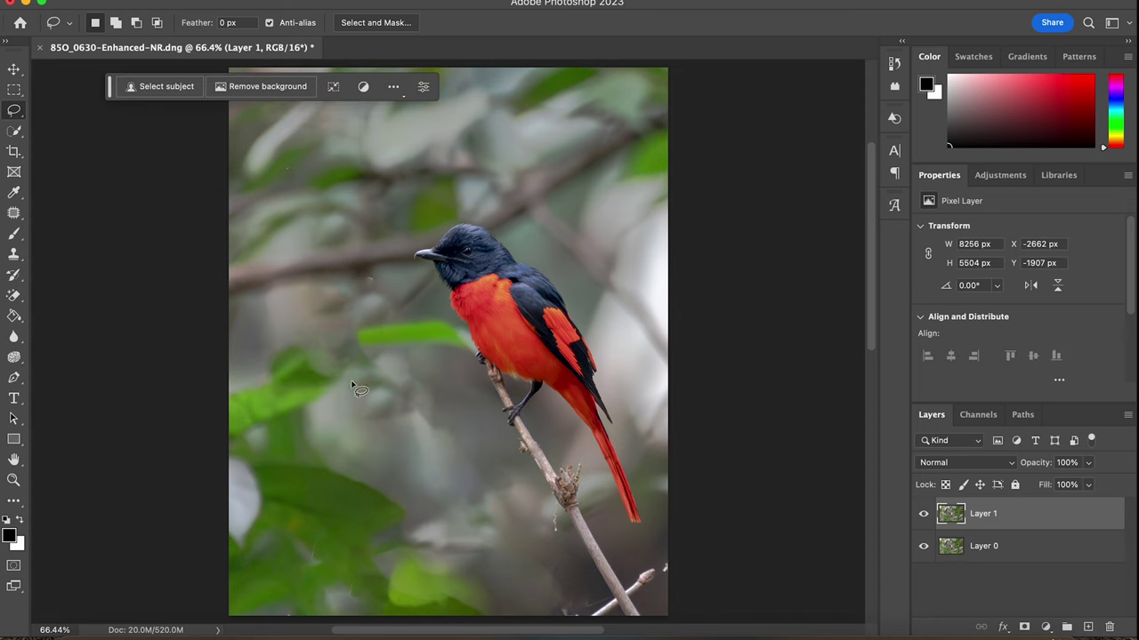
{"action": "left_click_drag", "start_coordinate": [574, 613], "coordinate": [576, 617]}
{"action": "key", "text": "shift+BackSpace"}
{"action": "left_click", "coordinate": [770, 122]}
{"action": "key", "text": "super+d"}
- Crop to 4:5 with a tighter frame, repositioning the bird before committing
{"action": "key", "text": "c"}
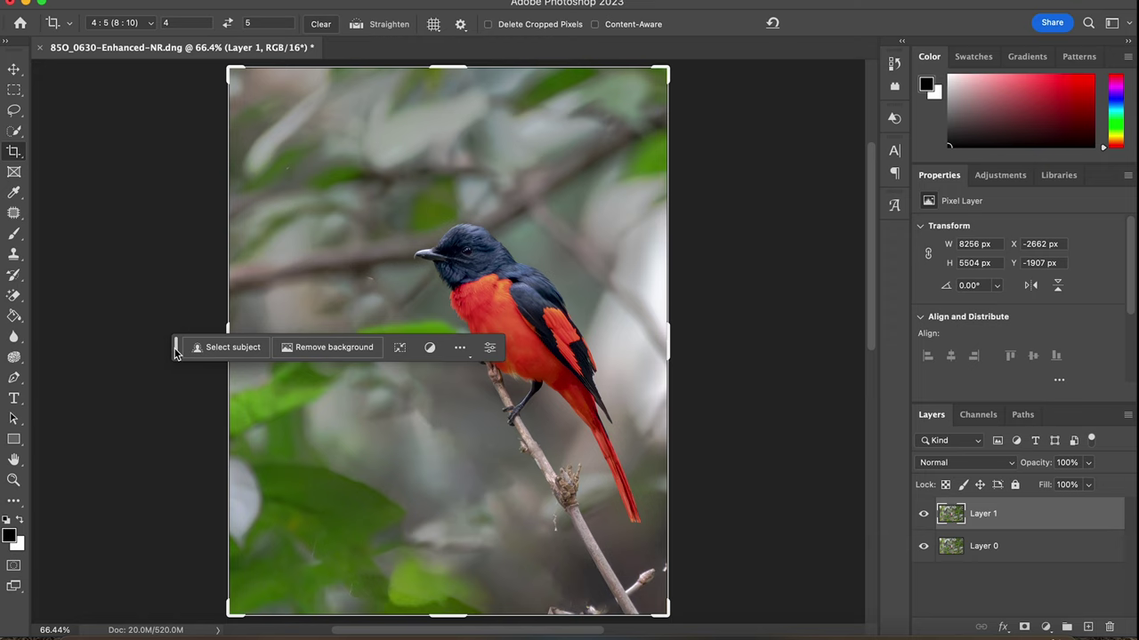
{"action": "left_click_drag", "start_coordinate": [667, 616], "coordinate": [658, 608]}
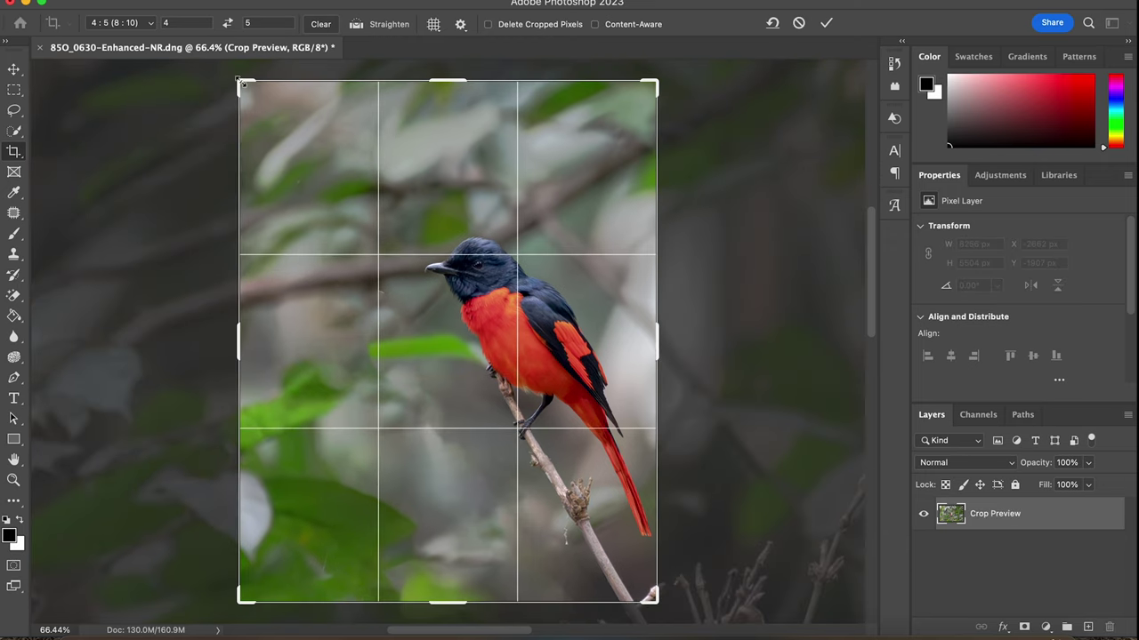
{"action": "mouse_move", "coordinate": [462, 303]}
{"action": "left_mouse_down"}
{"action": "mouse_move", "coordinate": [455, 296]}
{"action": "mouse_move", "coordinate": [445, 314]}
{"action": "left_mouse_up"}
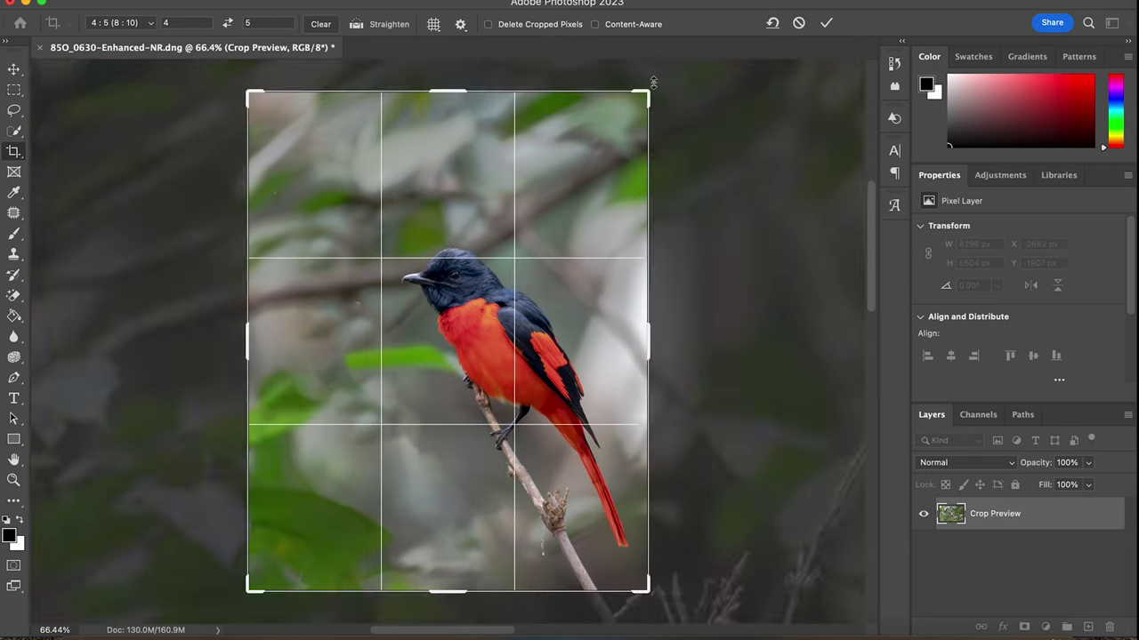
{"action": "left_click_drag", "start_coordinate": [653, 82], "coordinate": [659, 76]}
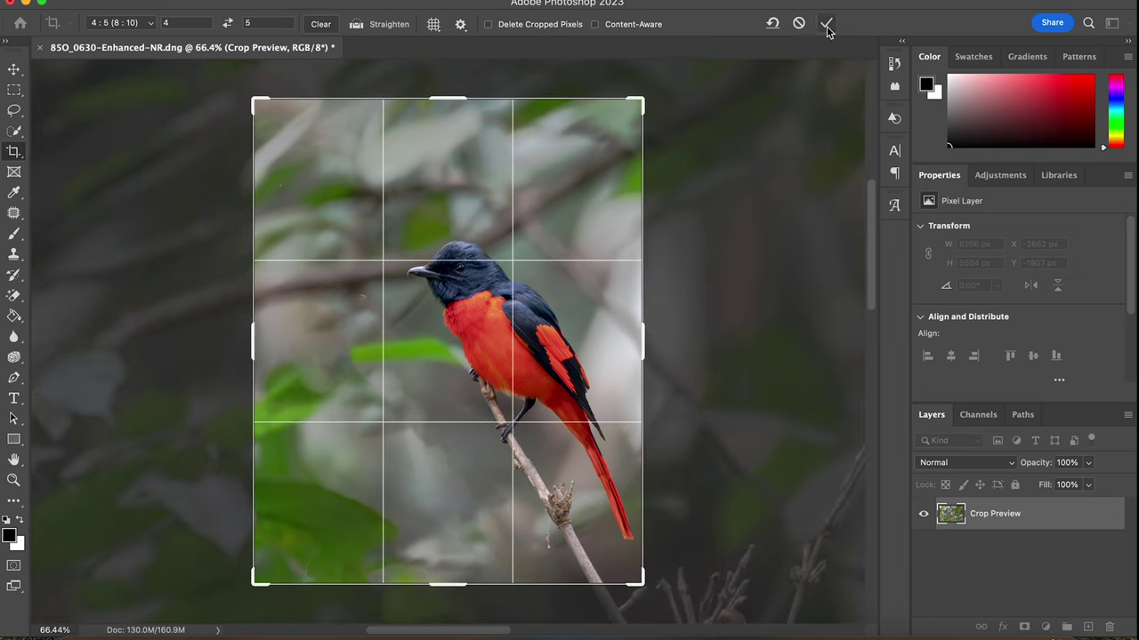
{"action": "left_click", "coordinate": [826, 24]}
- Fit the cropped photo on screen, compare Layer 1, and stamp visible layers into a new layer
{"action": "left_click", "coordinate": [13, 480]}
{"action": "left_click", "coordinate": [485, 22]}
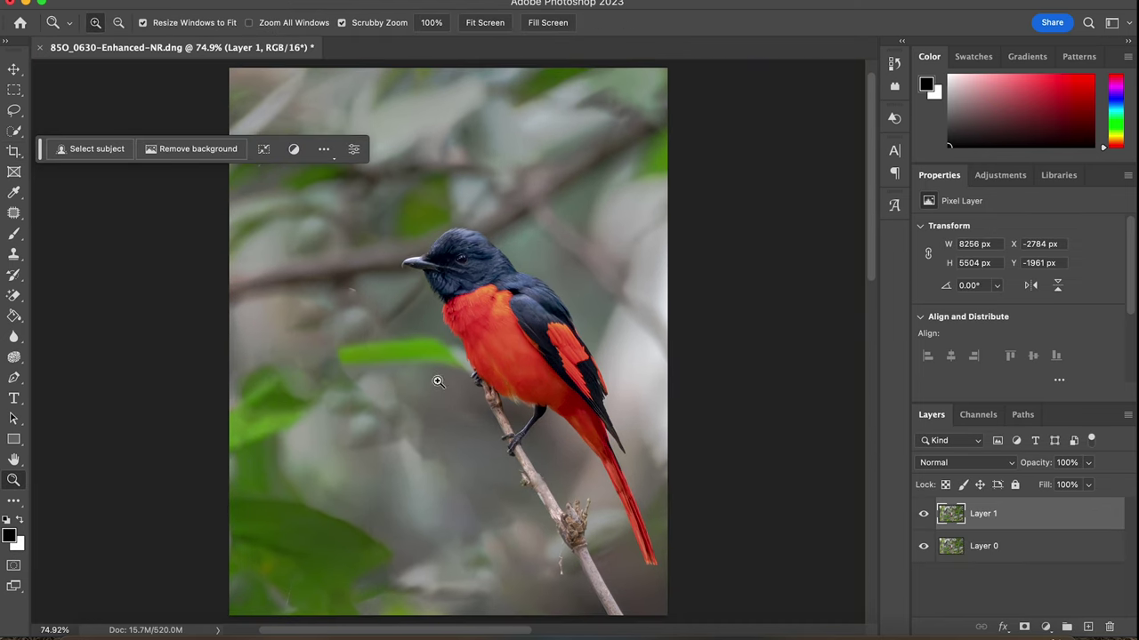
{"action": "left_click", "coordinate": [923, 515]}
{"action": "key", "text": "ctrl+alt+shift+e"}
- Open the Camera Raw Filter on the stamped layer and mask the bird with Select Subject
{"action": "left_click", "coordinate": [352, 0]}
{"action": "left_click", "coordinate": [406, 101]}
{"action": "left_click", "coordinate": [911, 304]}
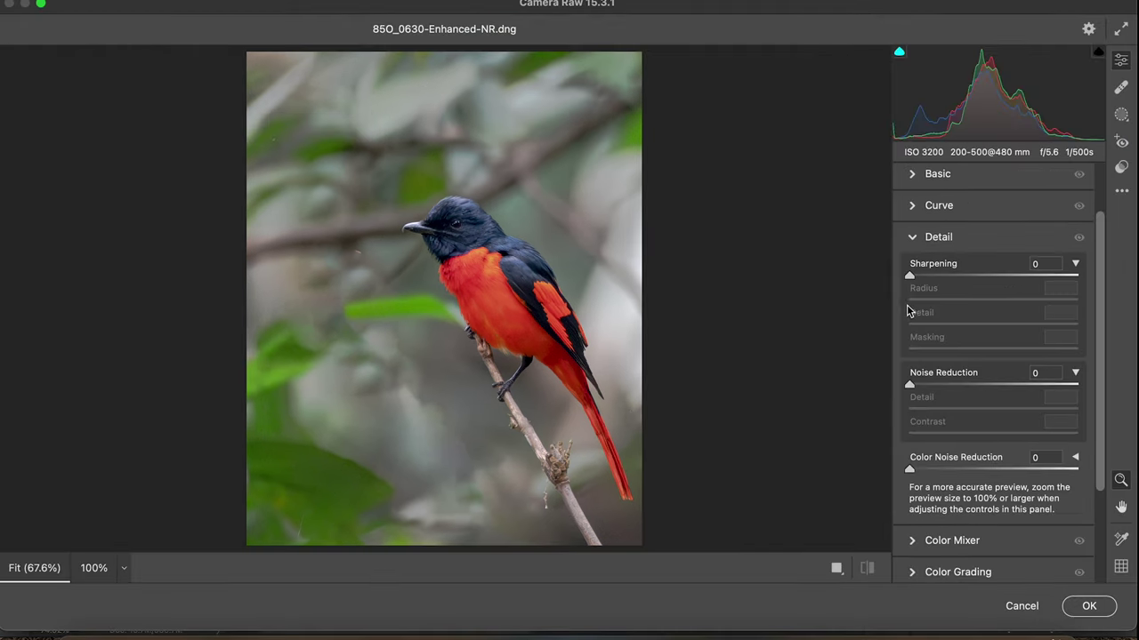
{"action": "left_click", "coordinate": [909, 238]}
{"action": "left_click", "coordinate": [1121, 114]}
{"action": "left_click", "coordinate": [935, 223]}
- Set the bird mask to Exposure +0.40, Highlights -7, Clarity +9, Sharpness +8; add a Background mask
{"action": "left_click_drag", "start_coordinate": [1095, 388], "coordinate": [1098, 414]}
{"action": "scroll", "coordinate": [1049, 409], "scroll_direction": "up", "scroll_amount": 1}
{"action": "left_click_drag", "start_coordinate": [992, 406], "coordinate": [999, 408]}
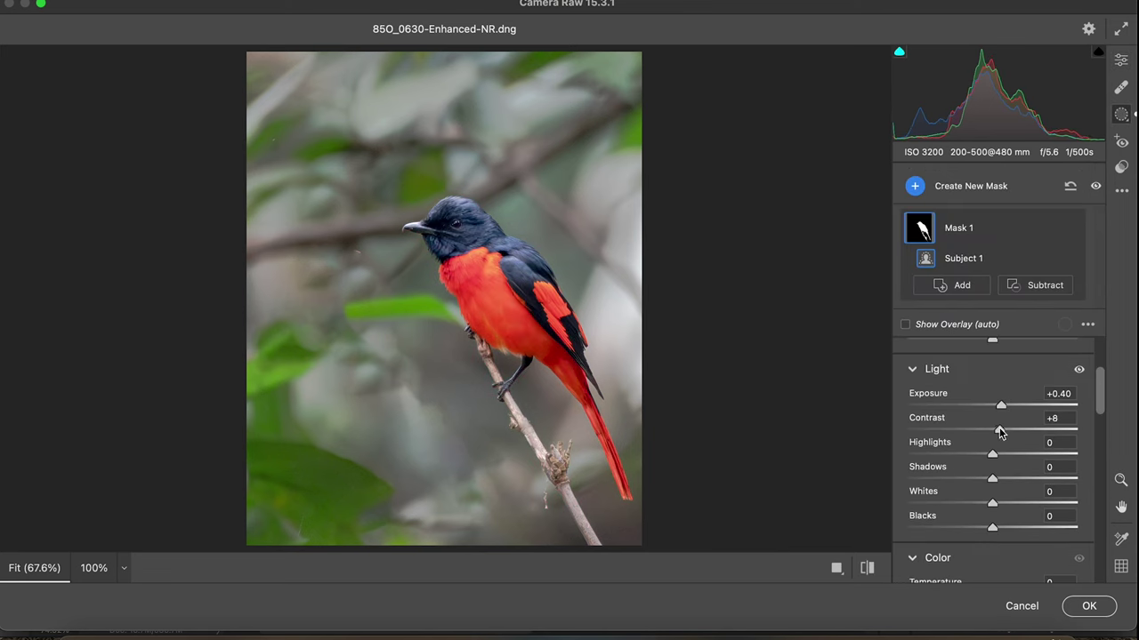
{"action": "left_click_drag", "start_coordinate": [982, 459], "coordinate": [986, 459]}
{"action": "left_click_drag", "start_coordinate": [993, 528], "coordinate": [988, 528]}
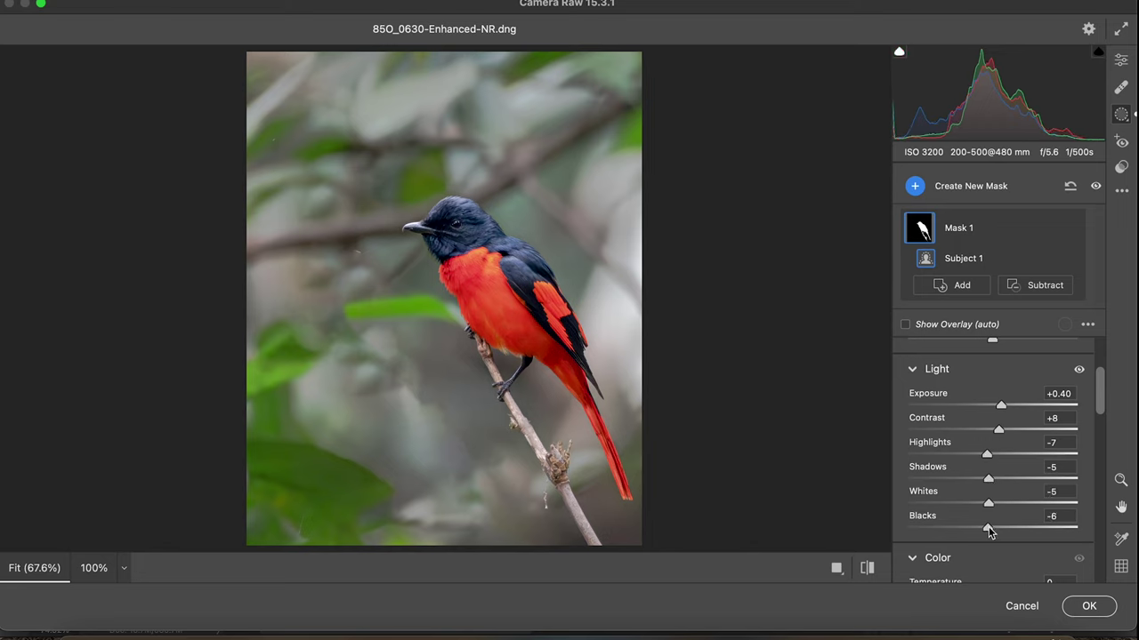
{"action": "left_click", "coordinate": [1101, 453]}
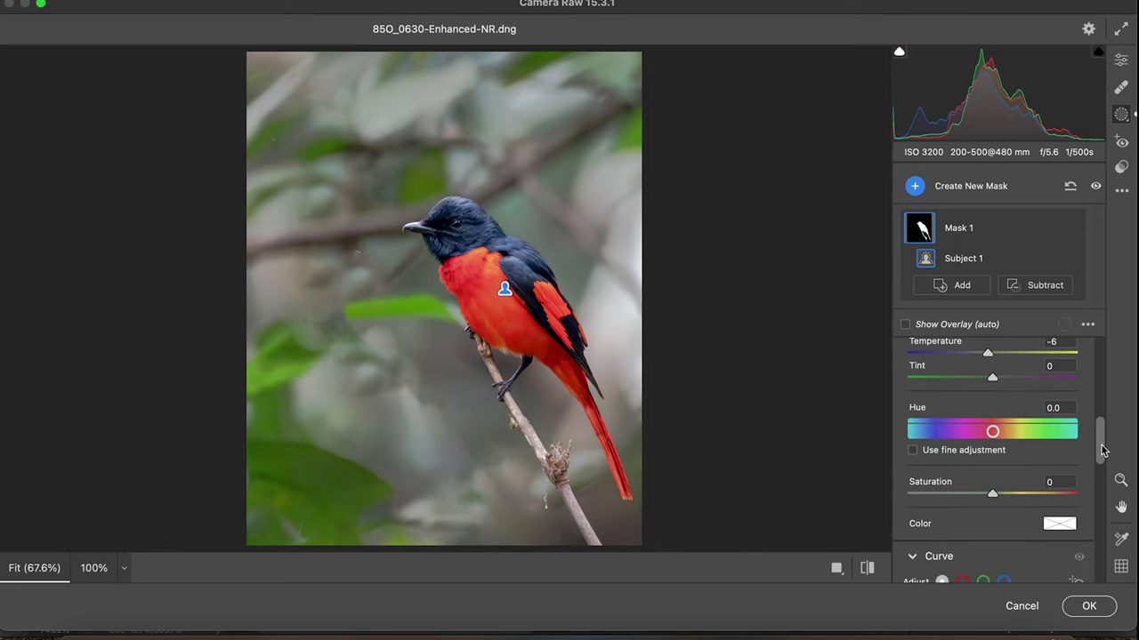
{"action": "scroll", "coordinate": [1023, 427], "scroll_direction": "down", "scroll_amount": 3}
{"action": "scroll", "coordinate": [993, 391], "scroll_direction": "down", "scroll_amount": 3}
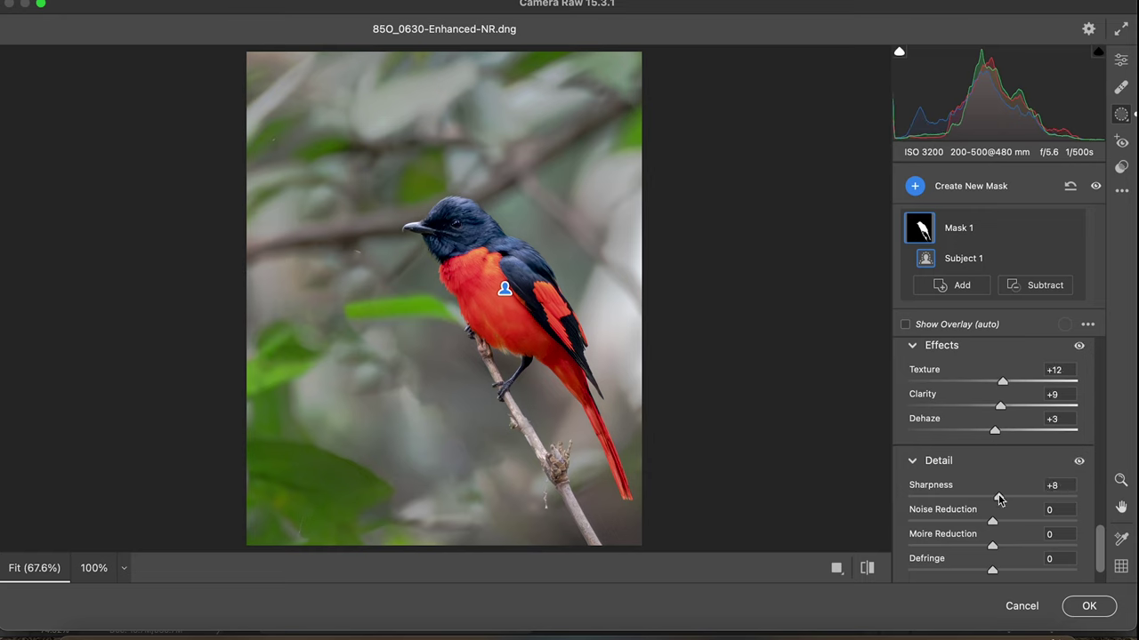
{"action": "left_click", "coordinate": [1103, 574]}
{"action": "left_click", "coordinate": [1125, 122]}
{"action": "left_click", "coordinate": [1055, 150]}
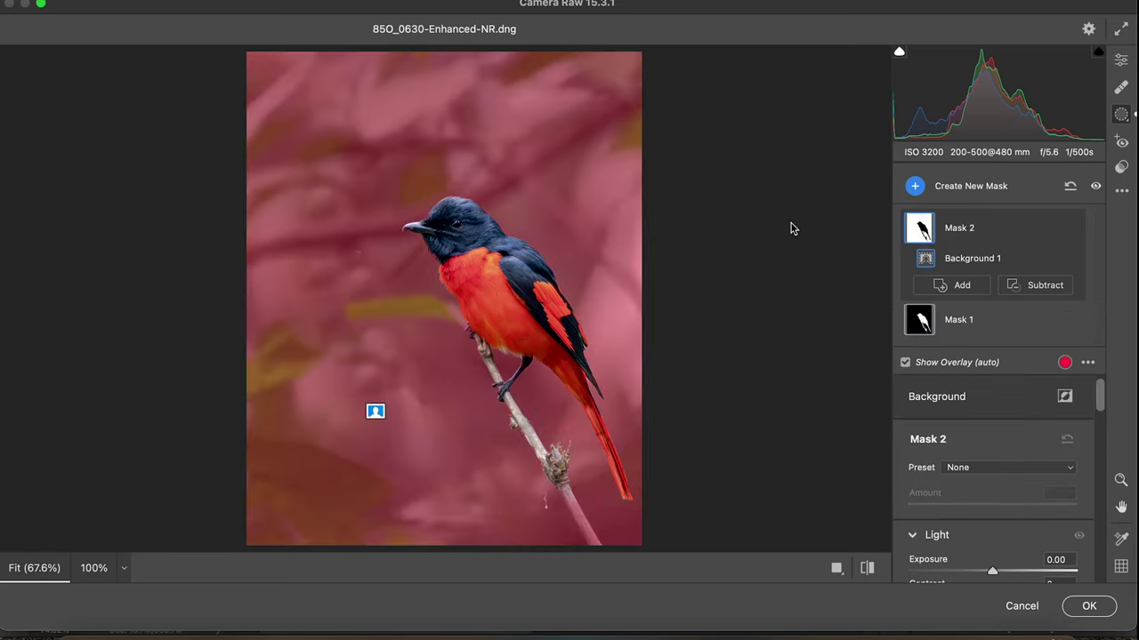
- Set the background to Contrast -13, Highlights -14, and Noise and Moire Reduction +100
{"action": "scroll", "coordinate": [1114, 402], "scroll_direction": "down", "scroll_amount": 5}
{"action": "left_click_drag", "start_coordinate": [992, 420], "coordinate": [977, 445]}
{"action": "scroll", "coordinate": [1099, 434], "scroll_direction": "down", "scroll_amount": 3}
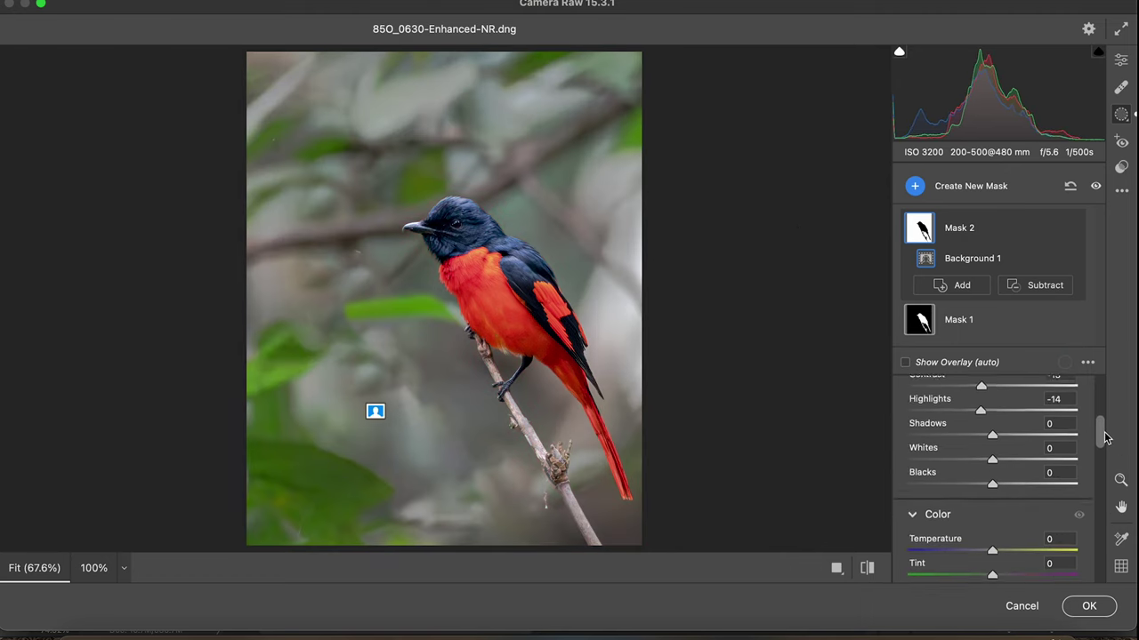
{"action": "scroll", "coordinate": [1099, 444], "scroll_direction": "down", "scroll_amount": 3}
{"action": "scroll", "coordinate": [1099, 454], "scroll_direction": "down", "scroll_amount": 3}
{"action": "scroll", "coordinate": [1100, 454], "scroll_direction": "down", "scroll_amount": 3}
{"action": "left_click_drag", "start_coordinate": [993, 485], "coordinate": [1077, 485]}
{"action": "left_click_drag", "start_coordinate": [993, 509], "coordinate": [1079, 513]}
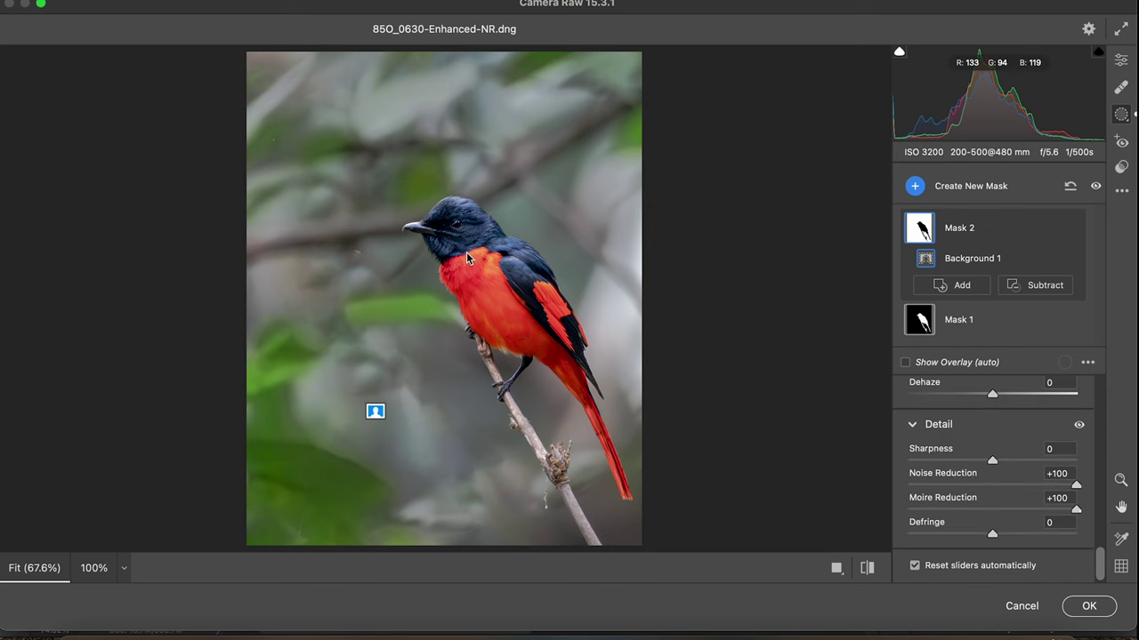
- Zoom in to check the bird's chest detail, then apply the Camera Raw edits to Layer 2
{"action": "left_click", "coordinate": [467, 252]}
{"action": "left_click_drag", "start_coordinate": [466, 251], "coordinate": [488, 199]}
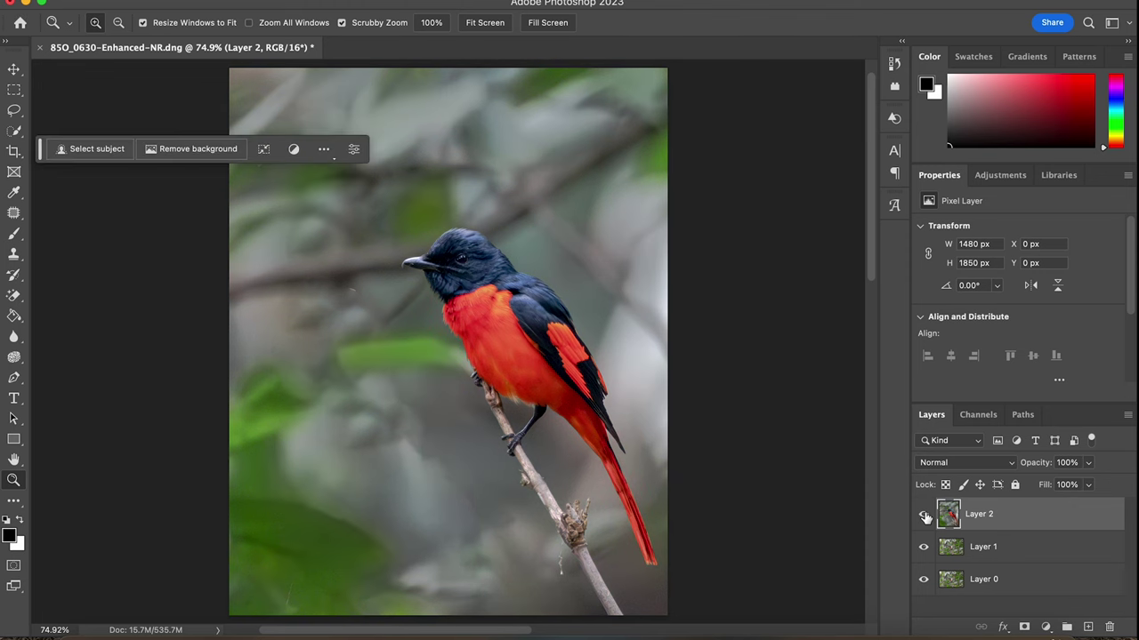
{"action": "left_click", "coordinate": [924, 516]}
{"action": "left_click", "coordinate": [925, 516]}
{"action": "scroll", "coordinate": [809, 425], "scroll_direction": "down", "scroll_amount": 5}
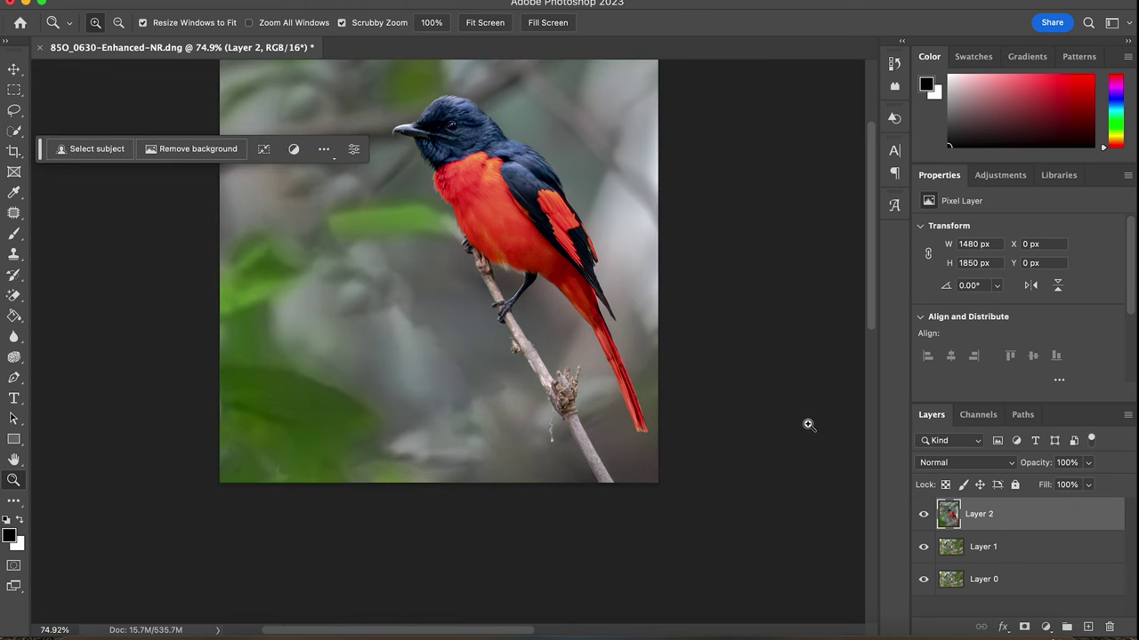
- Outline the twig stub on the branch with the Lasso, then drop the selection
{"action": "key", "text": "c"}
{"action": "key", "text": "l"}
{"action": "left_click_drag", "start_coordinate": [553, 456], "coordinate": [558, 451]}
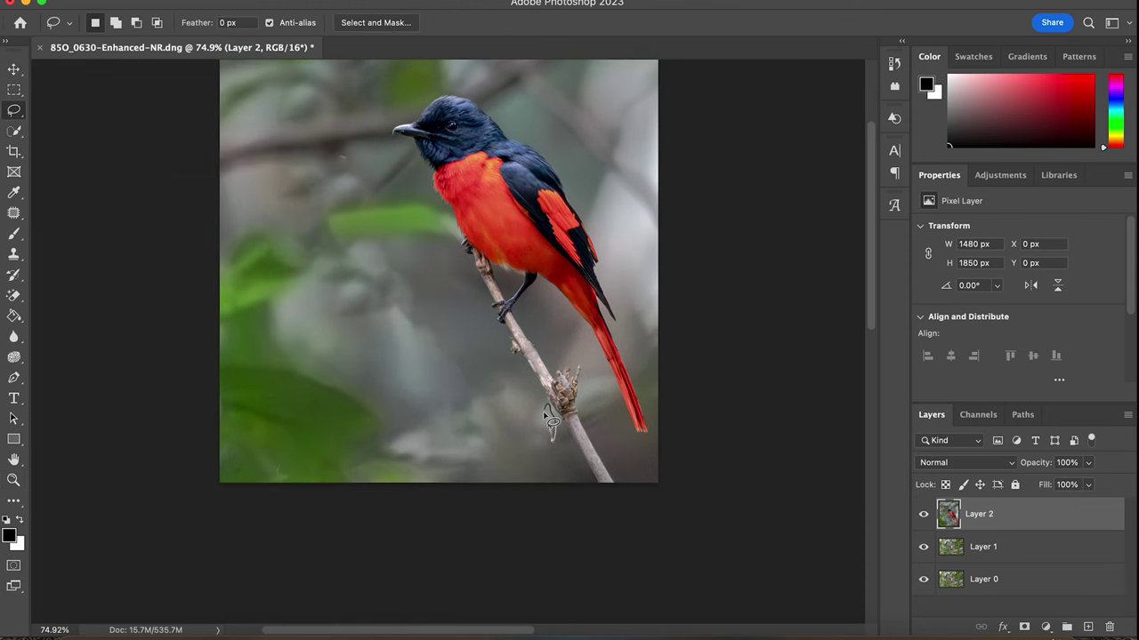
{"action": "key", "text": "ctrl+d"}
{"action": "scroll", "coordinate": [717, 348], "scroll_direction": "up", "scroll_amount": 5}
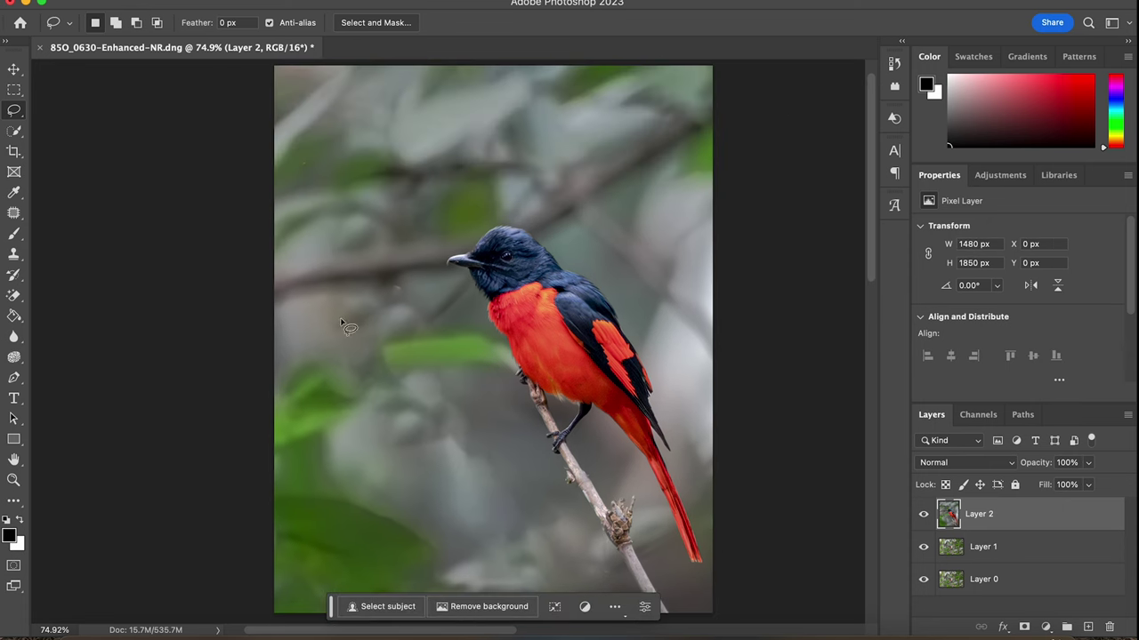
- Quick-select the bird plus the lower branch with a size 15 brush and open Select and Mask
{"action": "left_click", "coordinate": [14, 130]}
{"action": "left_click", "coordinate": [388, 607]}
{"action": "left_click_drag", "start_coordinate": [869, 363], "coordinate": [868, 449]}
{"action": "mouse_move", "coordinate": [447, 534]}
{"action": "left_mouse_down"}
{"action": "mouse_move", "coordinate": [515, 356]}
{"action": "mouse_move", "coordinate": [582, 83]}
{"action": "left_mouse_up"}
{"action": "left_click_drag", "start_coordinate": [622, 508], "coordinate": [655, 553]}
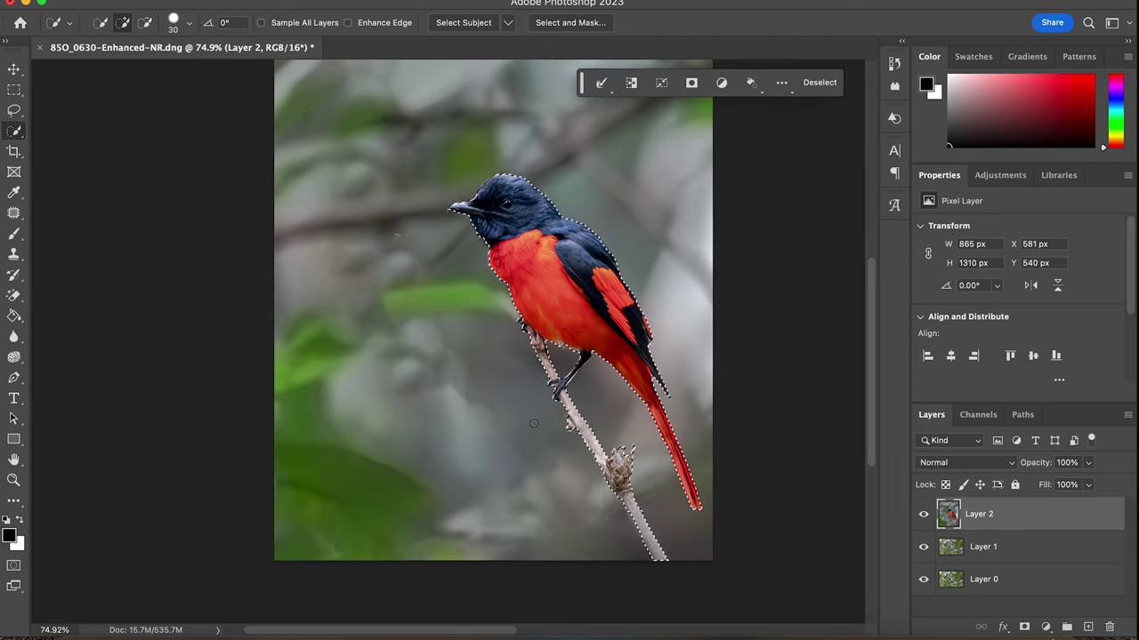
{"action": "key", "text": "bracketleft"}
{"action": "key", "text": "bracketleft"}
{"action": "key", "text": "bracketleft"}
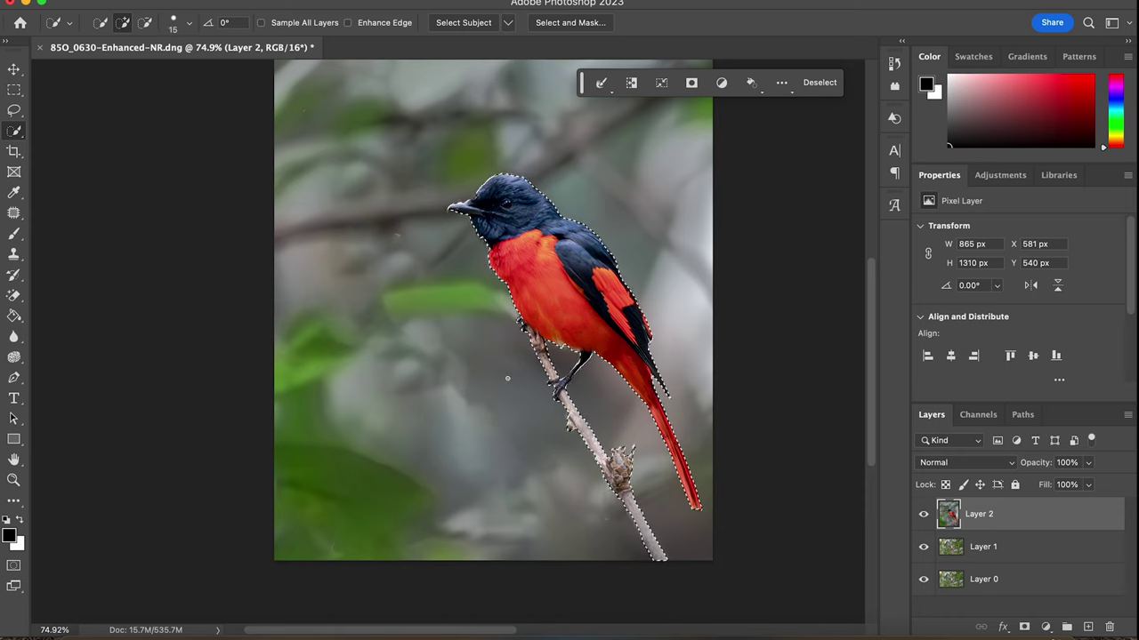
{"action": "key", "text": "ctrl+alt+r"}
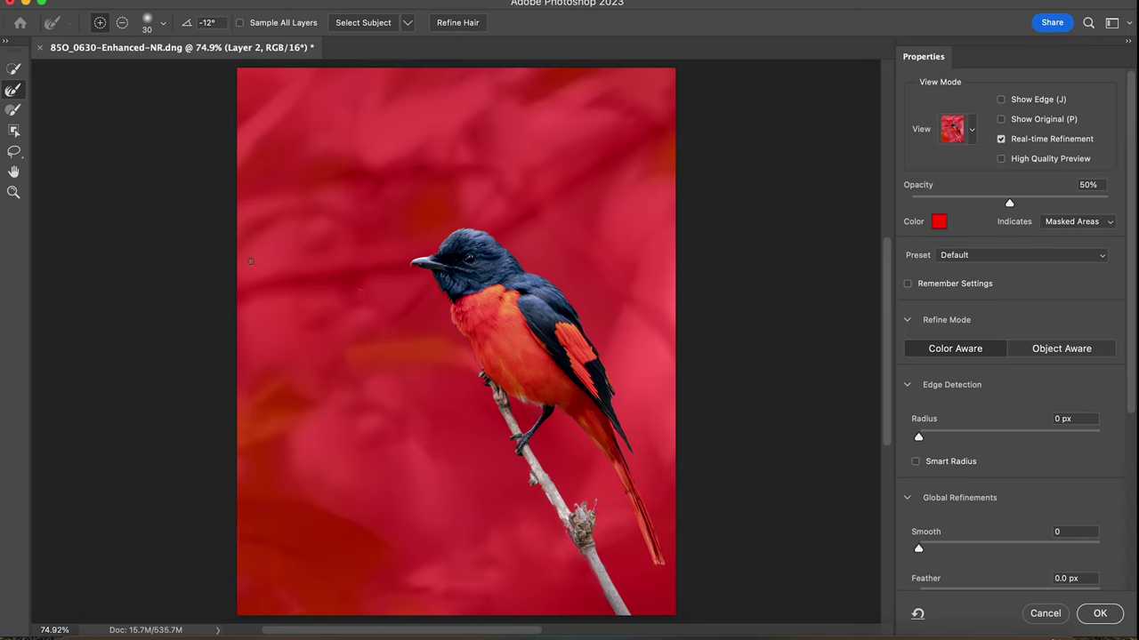
- Refine the bird's edges and output it to a new layer with layer mask
{"action": "key", "text": "w"}
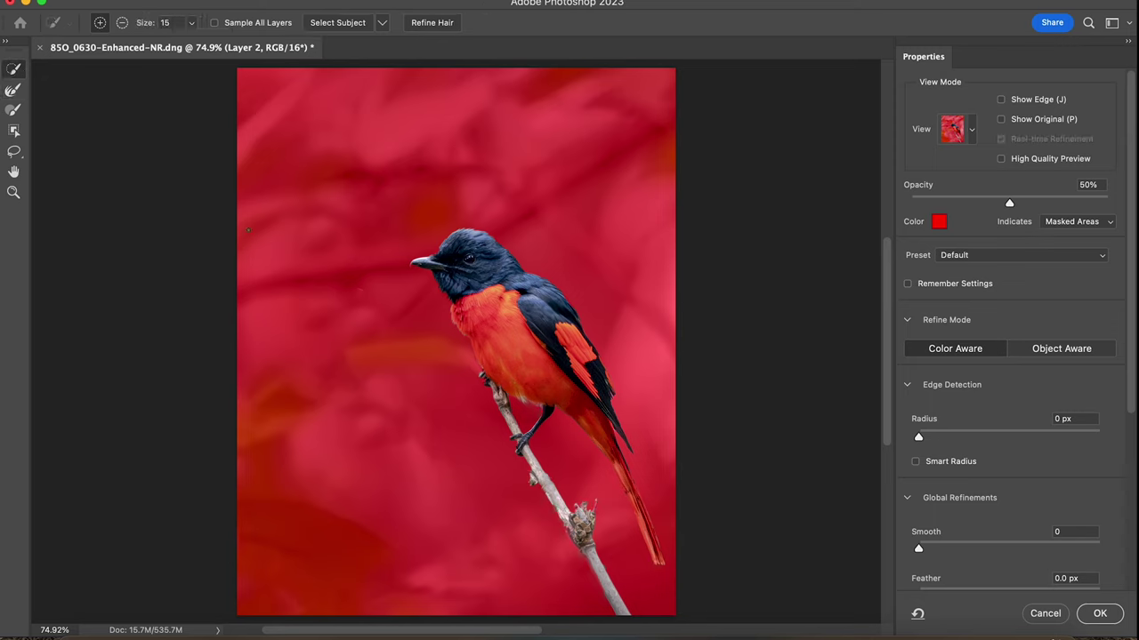
{"action": "left_click", "coordinate": [14, 91]}
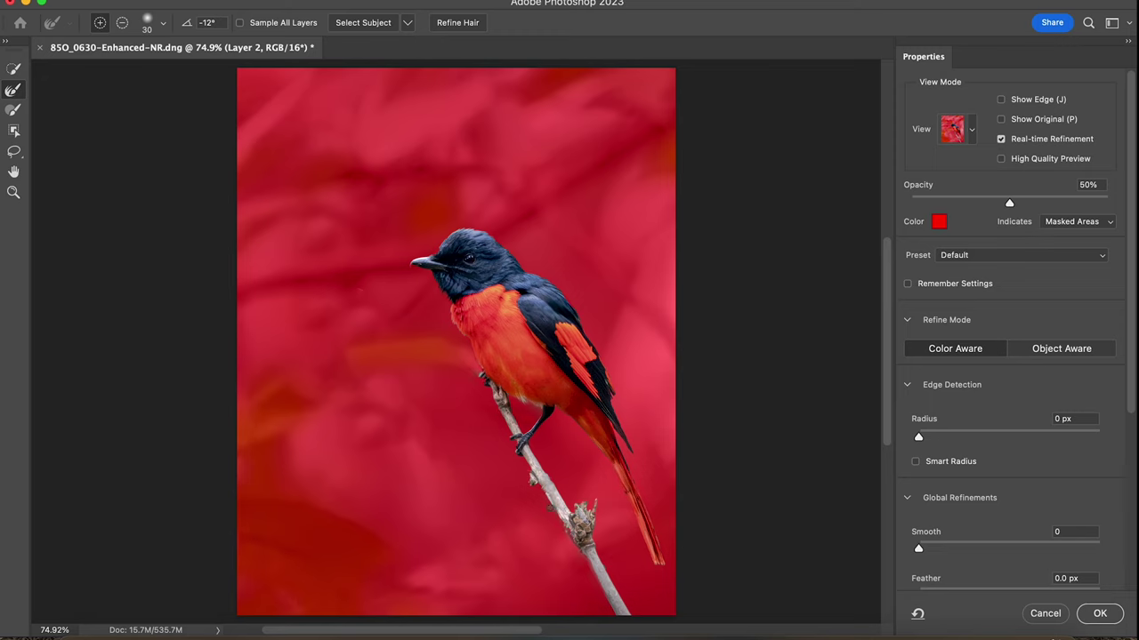
{"action": "key", "text": "w"}
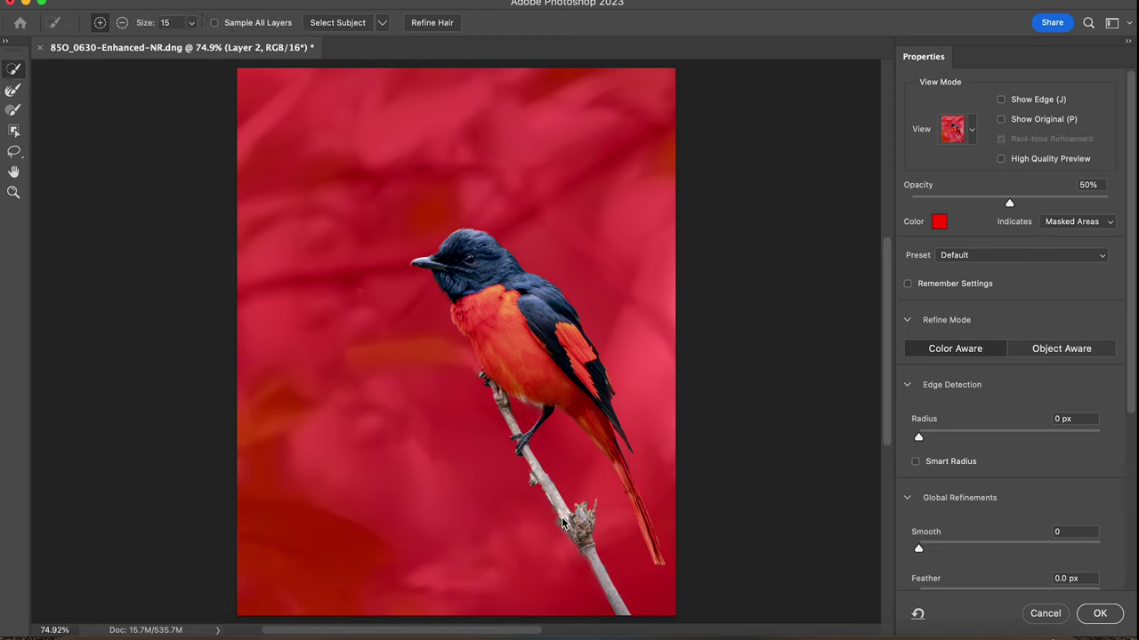
{"action": "left_click", "coordinate": [14, 91]}
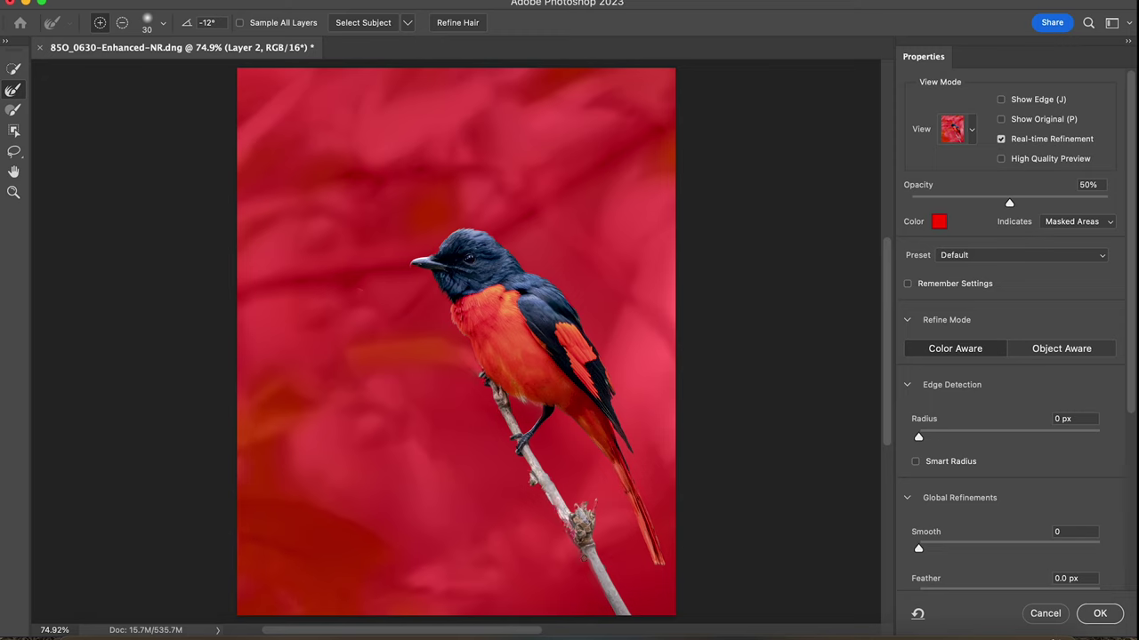
{"action": "scroll", "coordinate": [1005, 445], "scroll_direction": "down", "scroll_amount": 5}
{"action": "left_click", "coordinate": [1023, 575]}
{"action": "left_click", "coordinate": [1023, 610]}
{"action": "left_click", "coordinate": [1100, 612]}
- Load the bird's outline as a selection on Layer 2 and content-aware fill it with background
{"action": "left_click", "coordinate": [922, 547]}
{"action": "left_click", "coordinate": [981, 514], "text": "ctrl"}
{"action": "left_click", "coordinate": [978, 547]}
{"action": "key", "text": "shift+BackSpace"}
{"action": "left_click", "coordinate": [775, 119]}
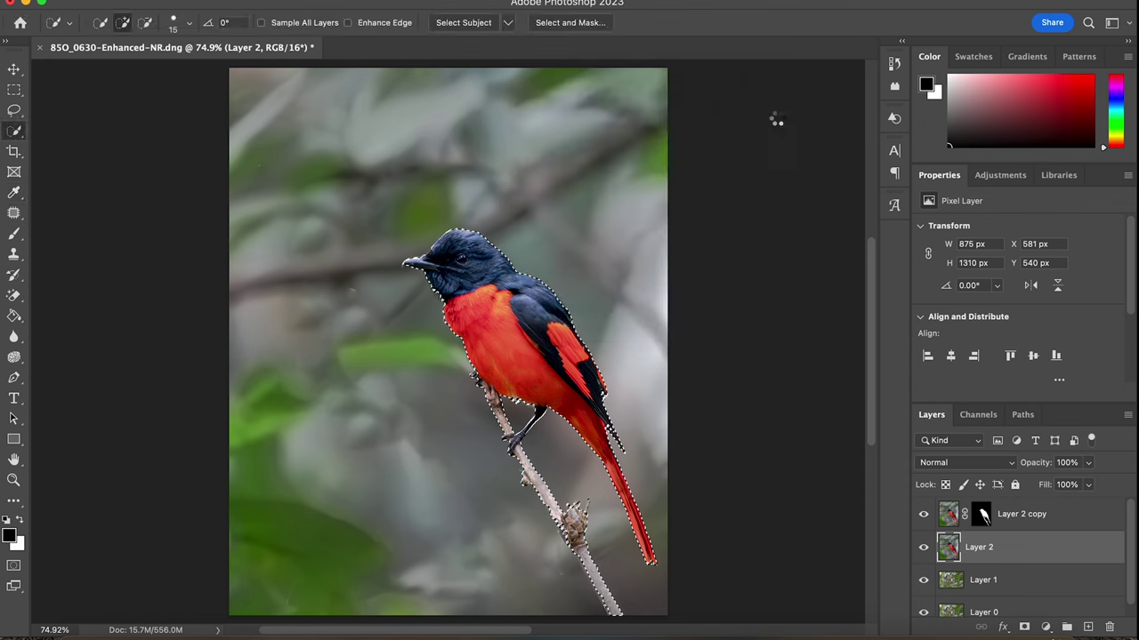
- Check the fill with the bird hidden, deselect, and convert the background layer to a Smart Object
{"action": "left_click", "coordinate": [923, 514]}
{"action": "key", "text": "ctrl+d"}
{"action": "left_click", "coordinate": [356, 2]}
{"action": "left_click", "coordinate": [407, 25]}
{"action": "left_click", "coordinate": [924, 514]}
- Apply a Gaussian Blur of about 694 pixels to the background layer
{"action": "left_click", "coordinate": [356, 1]}
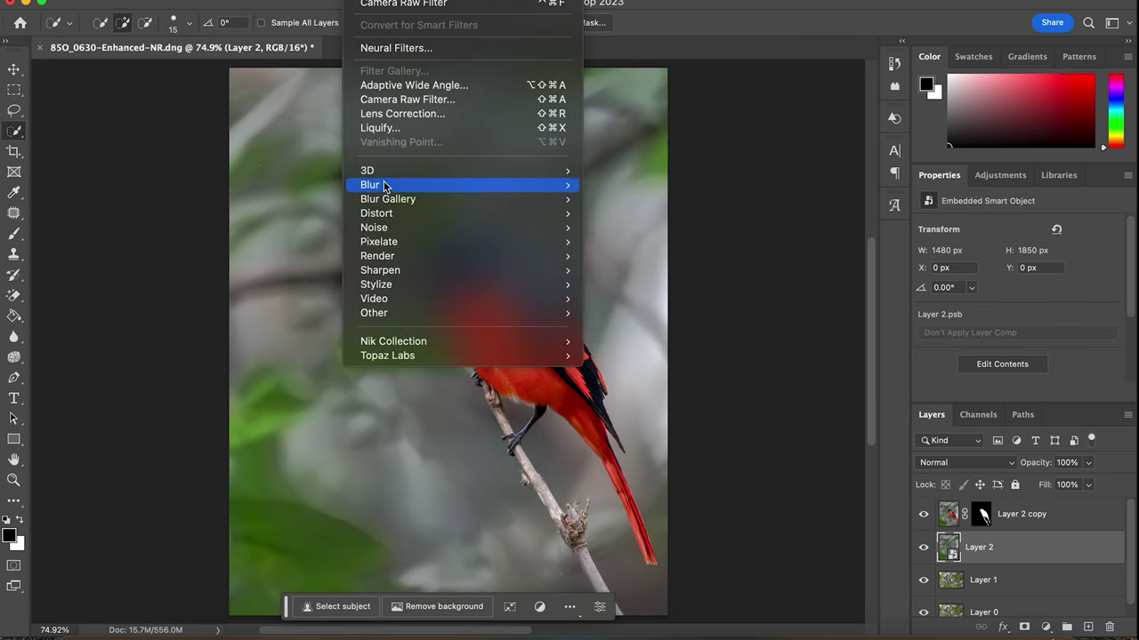
{"action": "left_click", "coordinate": [628, 241]}
{"action": "left_click_drag", "start_coordinate": [819, 335], "coordinate": [835, 336]}
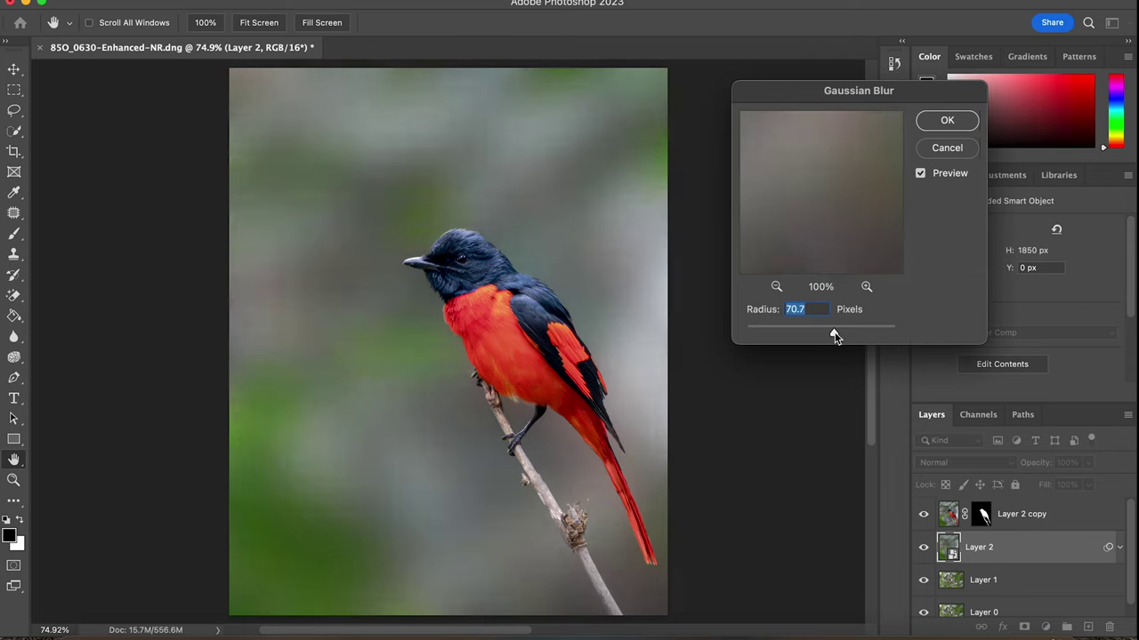
{"action": "left_click_drag", "start_coordinate": [834, 336], "coordinate": [824, 336]}
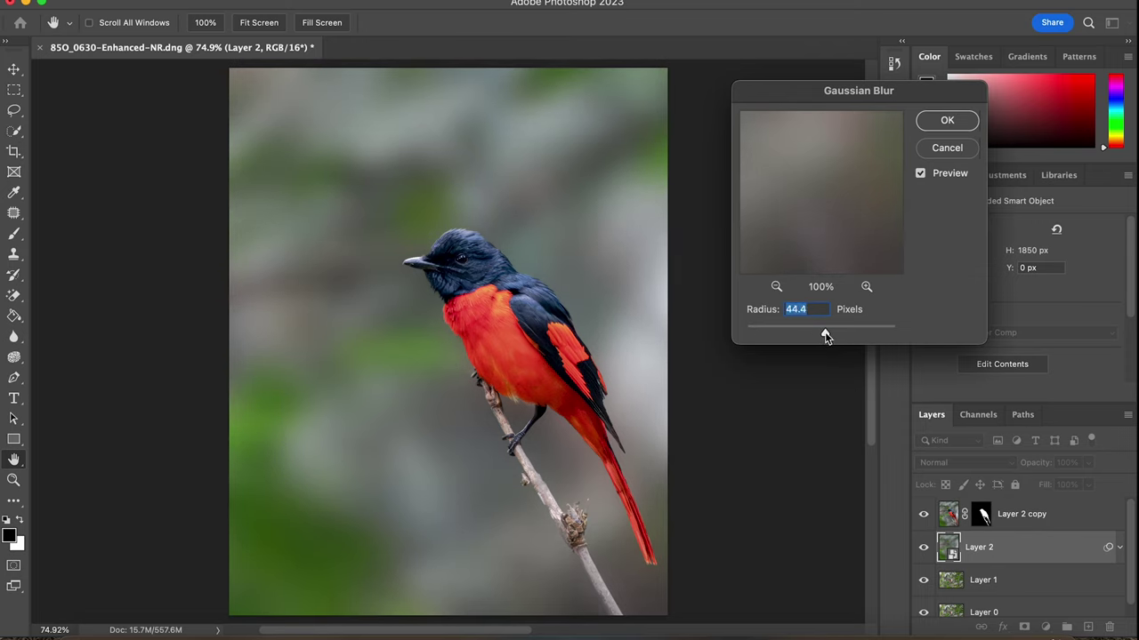
{"action": "left_click_drag", "start_coordinate": [825, 336], "coordinate": [898, 338]}
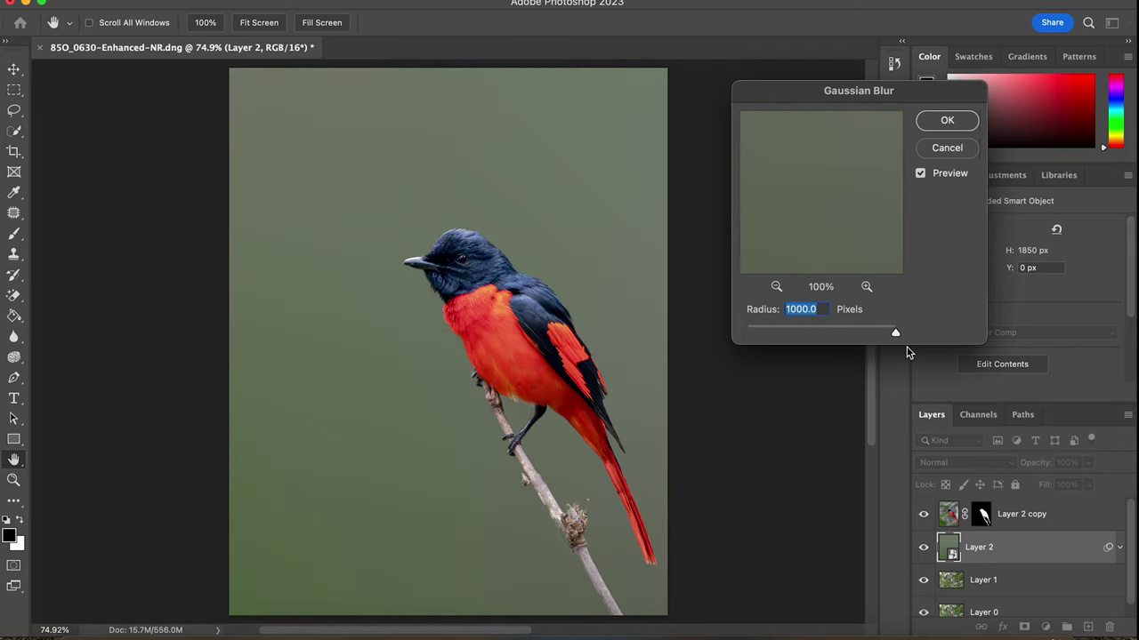
{"action": "left_click_drag", "start_coordinate": [895, 334], "coordinate": [886, 337]}
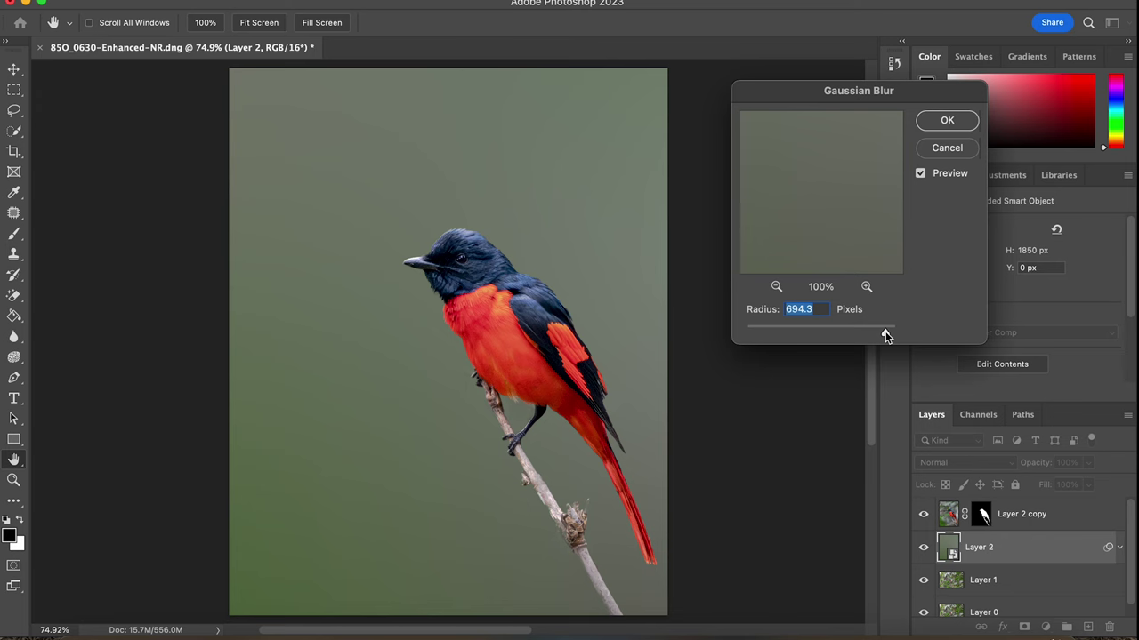
{"action": "left_click", "coordinate": [947, 120]}
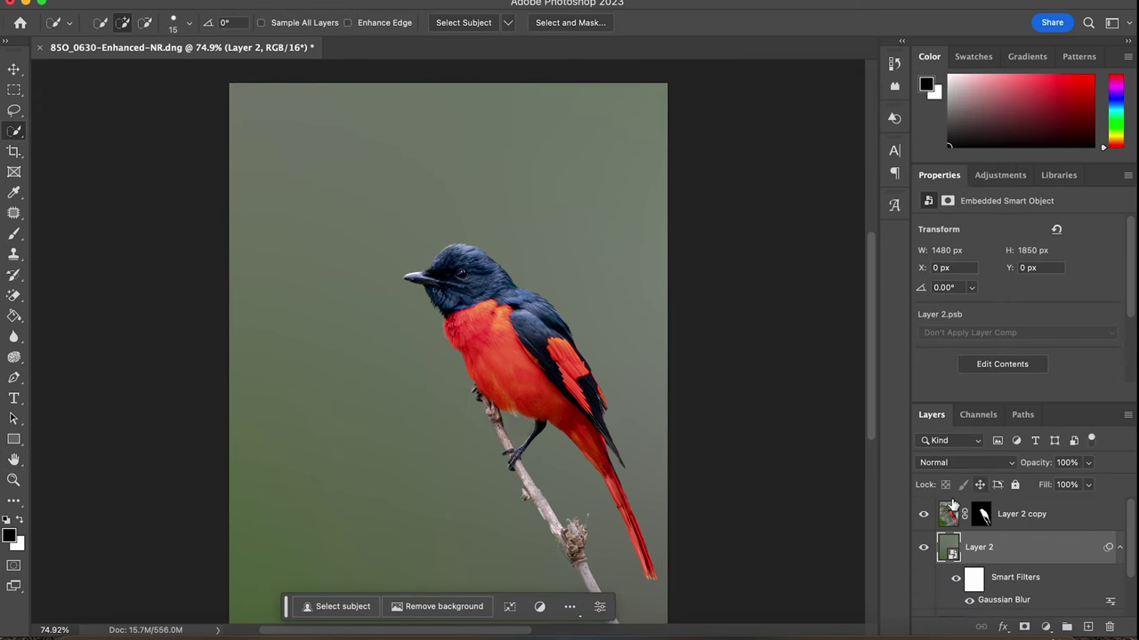
- Stamp visible layers and add a Levels adjustment set to 1 / 0.97 / 255
{"action": "key", "text": "ctrl+shift+alt+e"}
{"action": "left_click", "coordinate": [1046, 628]}
{"action": "left_click", "coordinate": [1059, 451]}
{"action": "left_click_drag", "start_coordinate": [1115, 332], "coordinate": [1114, 333]}
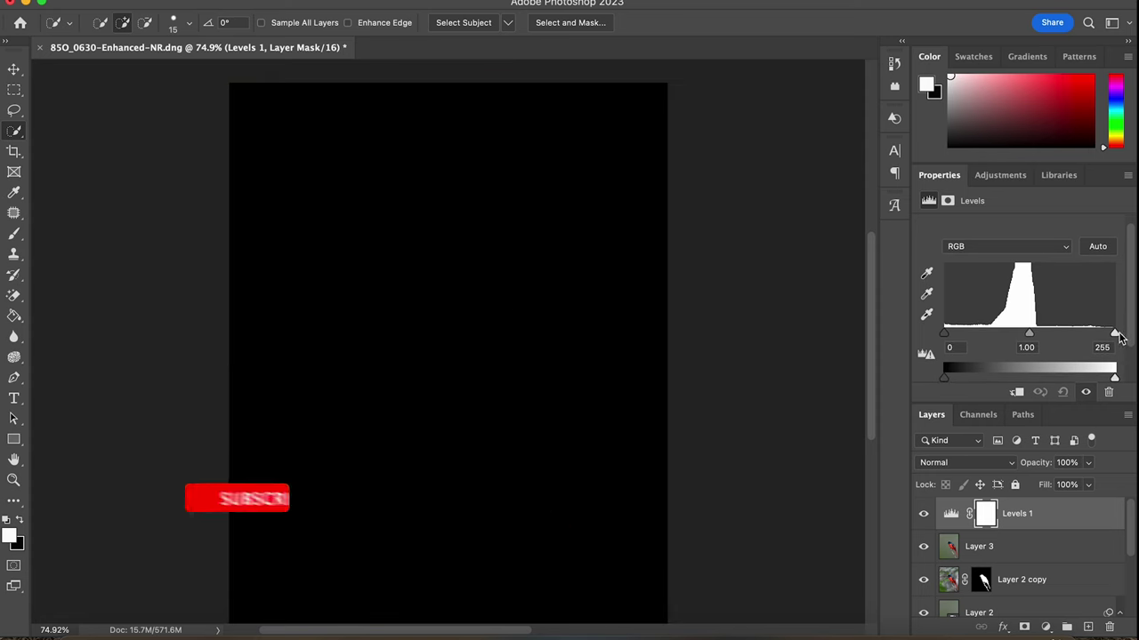
{"action": "left_click_drag", "start_coordinate": [944, 332], "coordinate": [946, 332]}
{"action": "left_click_drag", "start_coordinate": [1029, 332], "coordinate": [1032, 335]}
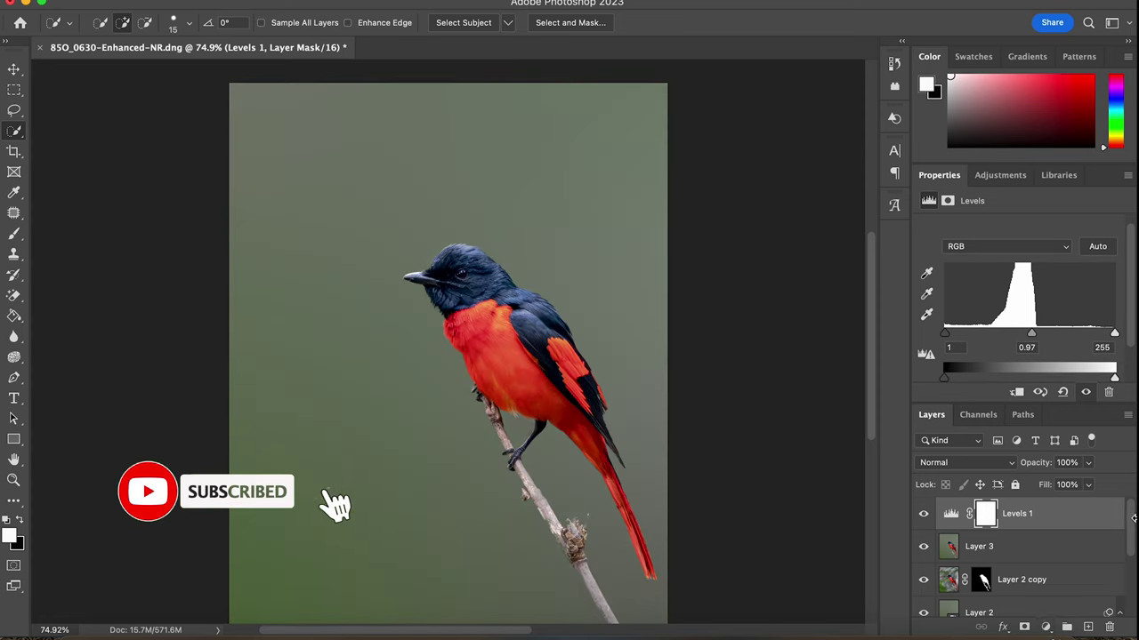
- Add a Vibrance +8 adjustment and group it with Levels into Group 1
{"action": "left_click", "coordinate": [1046, 628]}
{"action": "left_click", "coordinate": [1054, 526]}
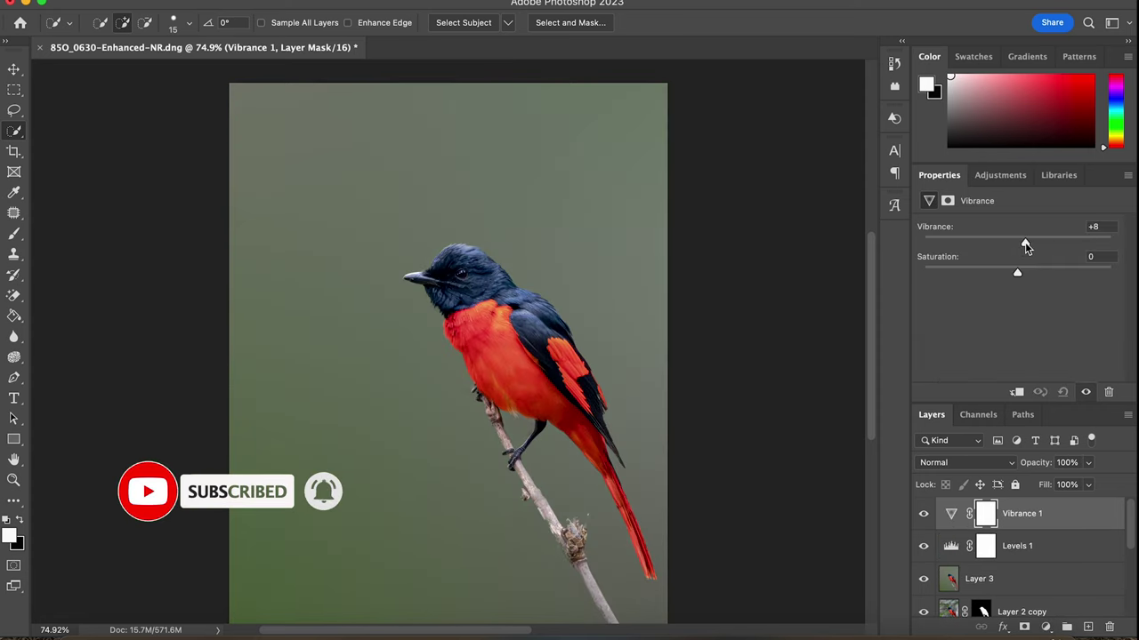
{"action": "left_click", "coordinate": [1033, 545], "text": "shift"}
{"action": "key", "text": "ctrl+g"}
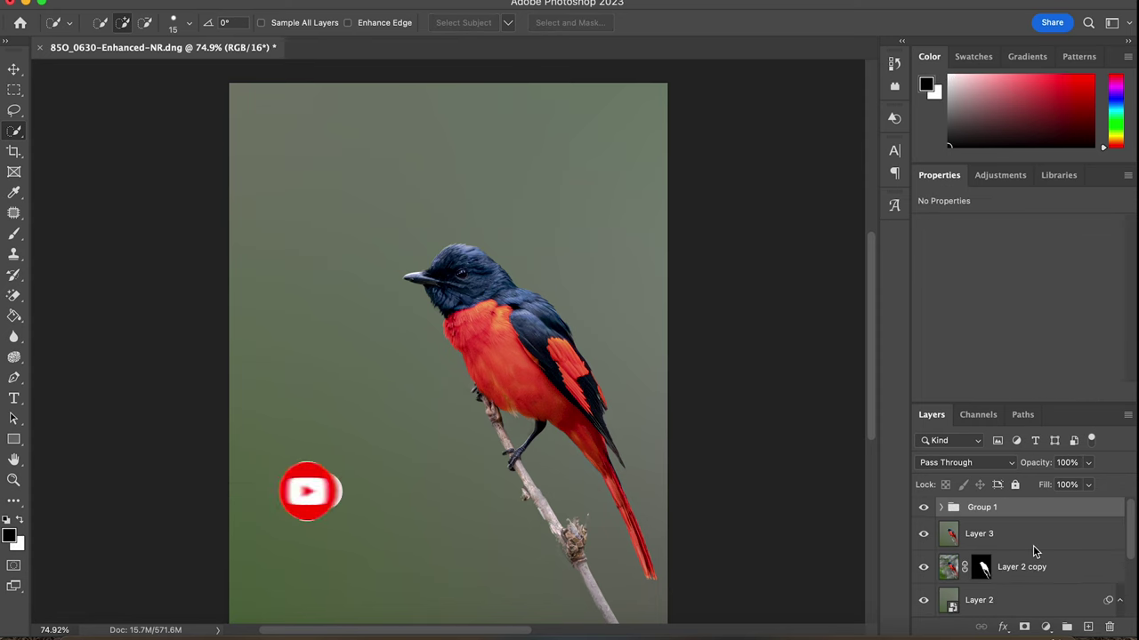
- Stamp visible layers again and apply a 0.6 px High Pass filter
{"action": "key", "text": "ctrl+alt+shift+e"}
{"action": "scroll", "coordinate": [1023, 561], "scroll_direction": "up", "scroll_amount": 5}
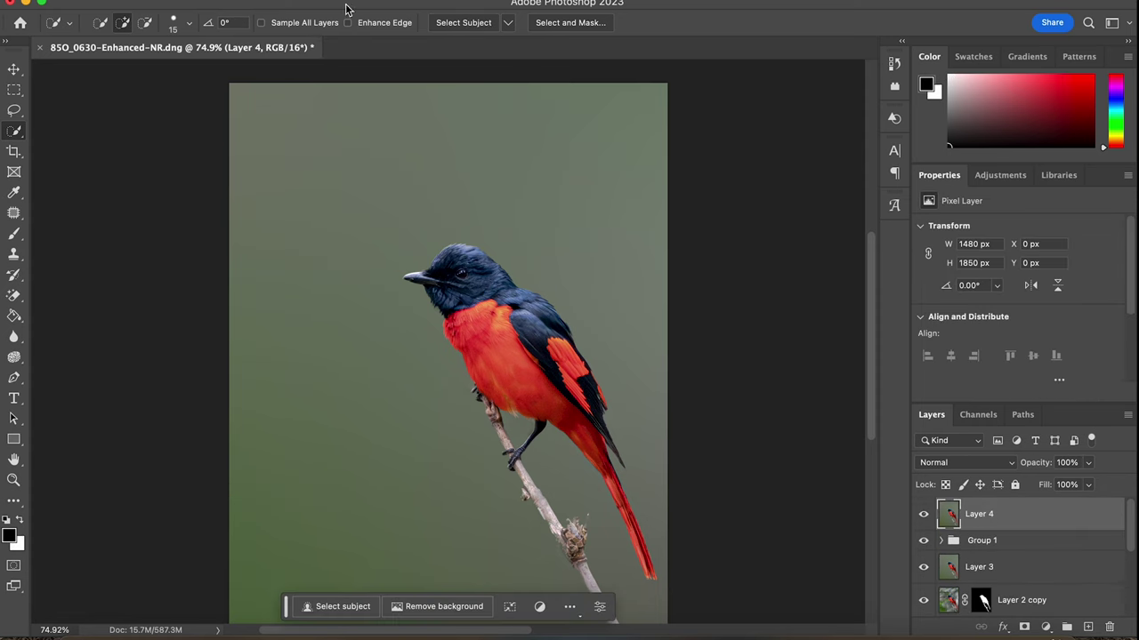
{"action": "left_click", "coordinate": [348, 5]}
{"action": "left_click", "coordinate": [623, 325]}
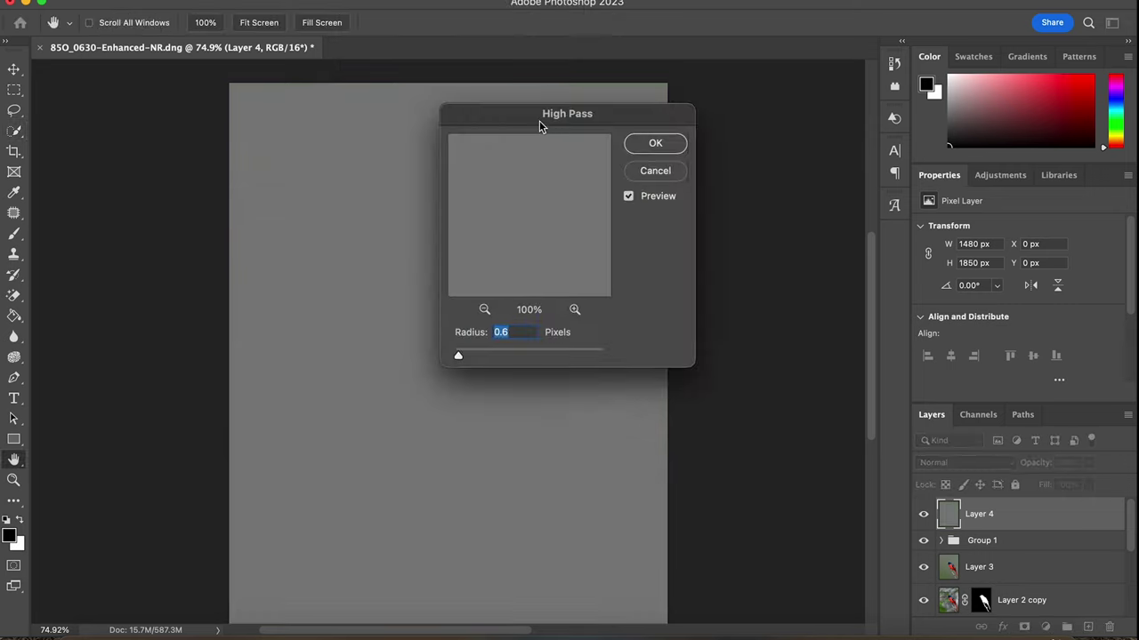
{"action": "left_click_drag", "start_coordinate": [543, 125], "coordinate": [731, 105]}
{"action": "key", "text": "Return"}
- Set the High Pass layer to Overlay and inspect the bird's sharpened detail
{"action": "left_click", "coordinate": [965, 462]}
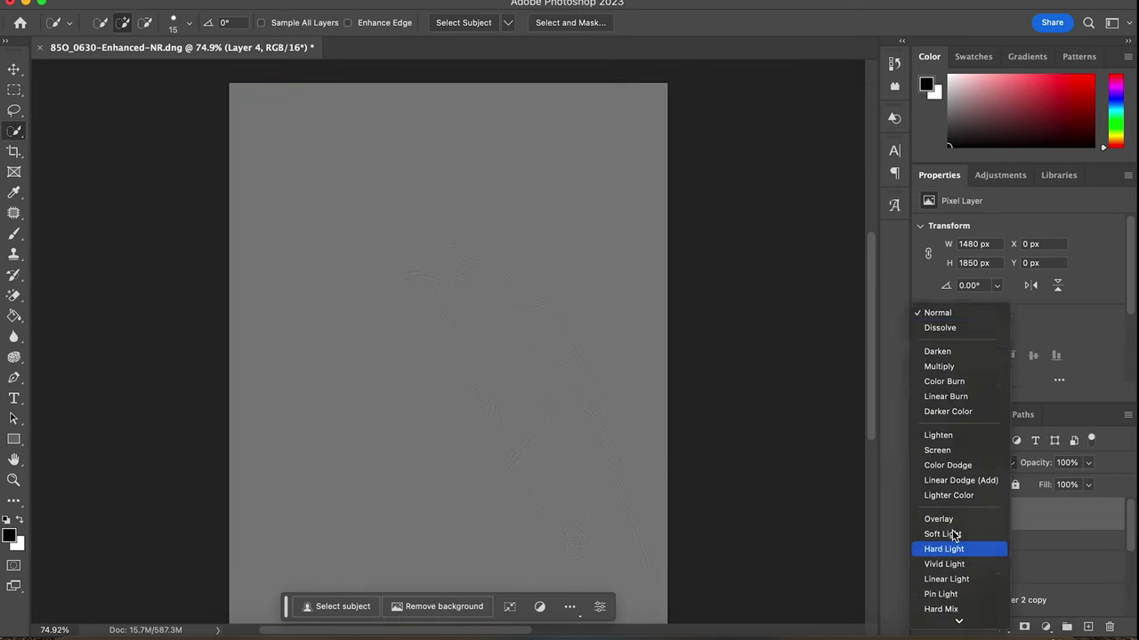
{"action": "left_click", "coordinate": [939, 515]}
{"action": "scroll", "coordinate": [450, 328], "scroll_direction": "up", "scroll_amount": 3}
{"action": "scroll", "coordinate": [485, 305], "scroll_direction": "up", "scroll_amount": 1}
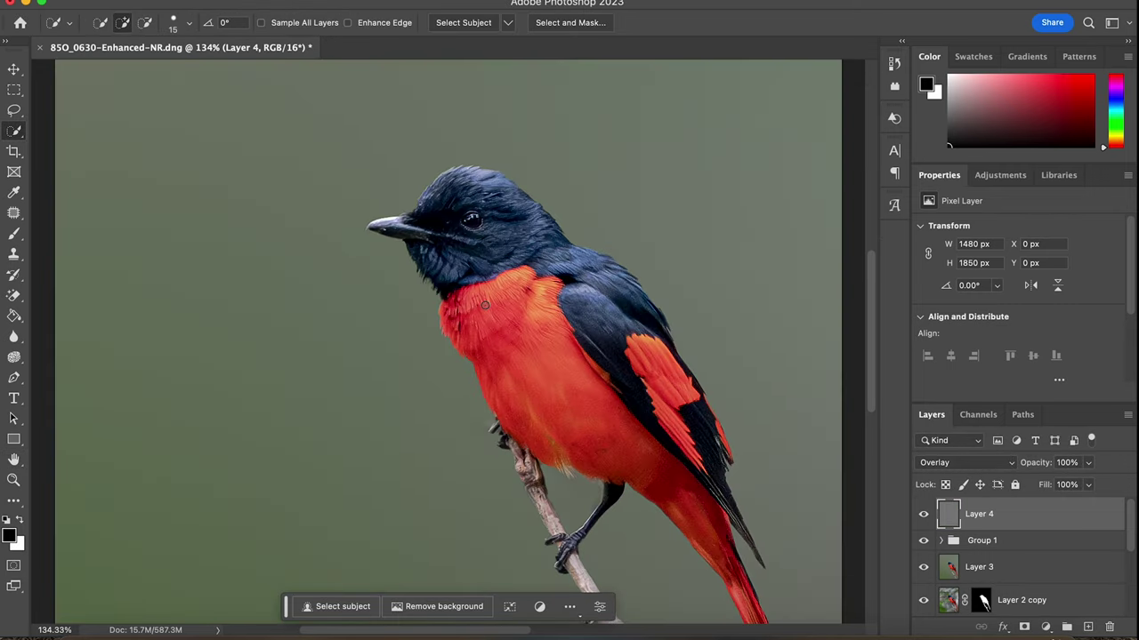
{"action": "left_click_drag", "start_coordinate": [484, 305], "coordinate": [412, 336]}
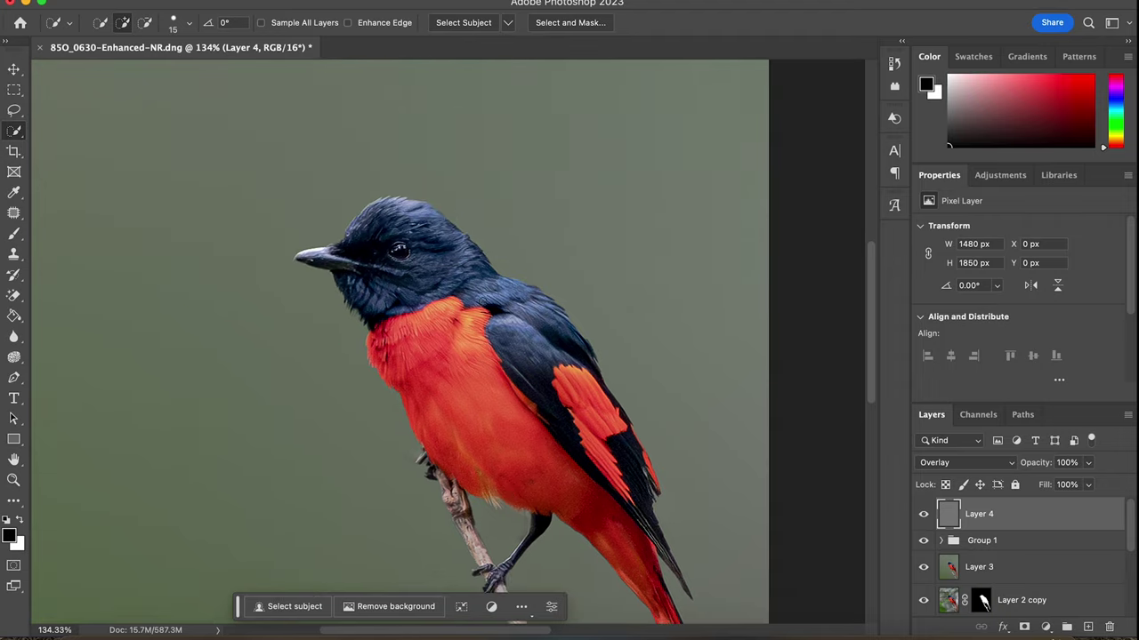
{"action": "scroll", "coordinate": [795, 450], "scroll_direction": "down", "scroll_amount": 2}
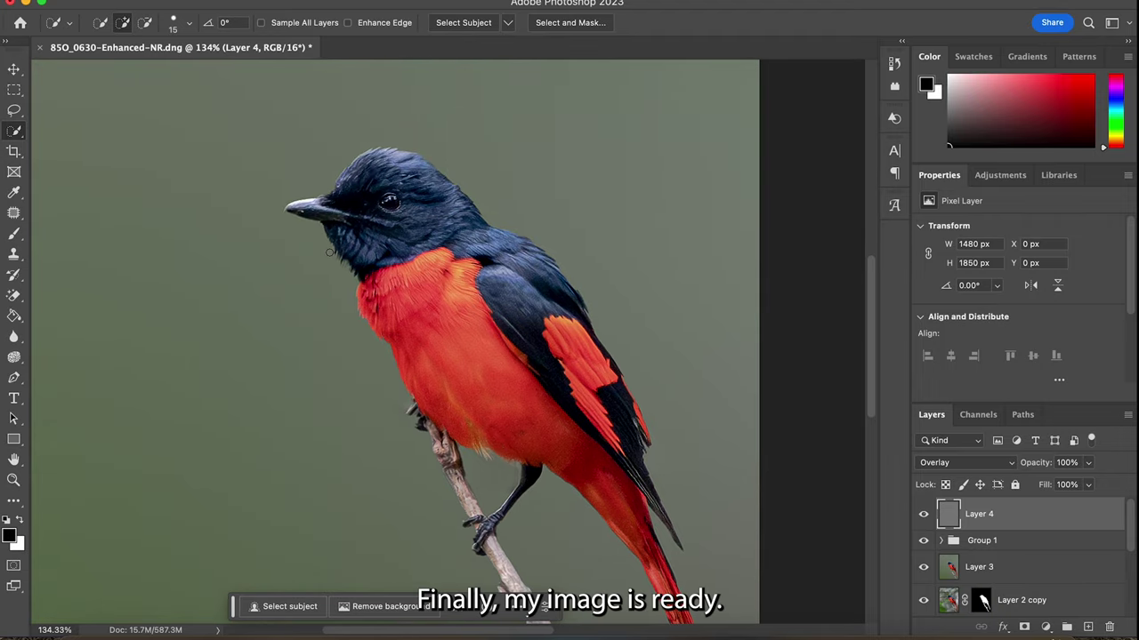
{"action": "scroll", "coordinate": [324, 270], "scroll_direction": "down", "scroll_amount": 5}
{"action": "scroll", "coordinate": [324, 270], "scroll_direction": "down", "scroll_amount": 3}
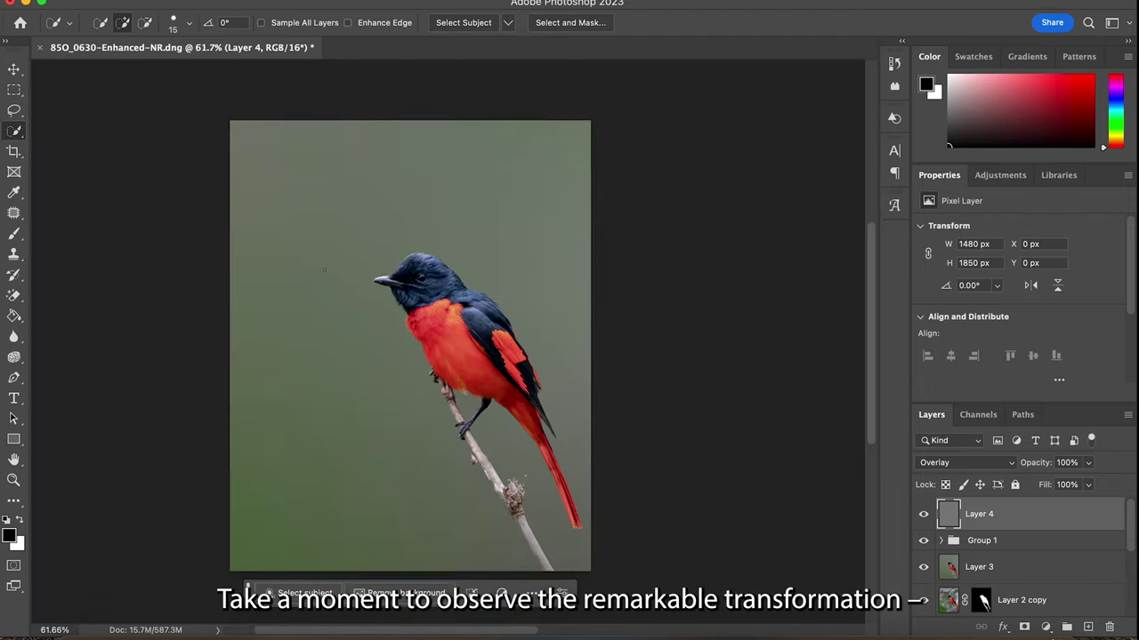
{"action": "scroll", "coordinate": [324, 270], "scroll_direction": "down", "scroll_amount": 1}
{"action": "scroll", "coordinate": [324, 269], "scroll_direction": "right", "scroll_amount": 1}
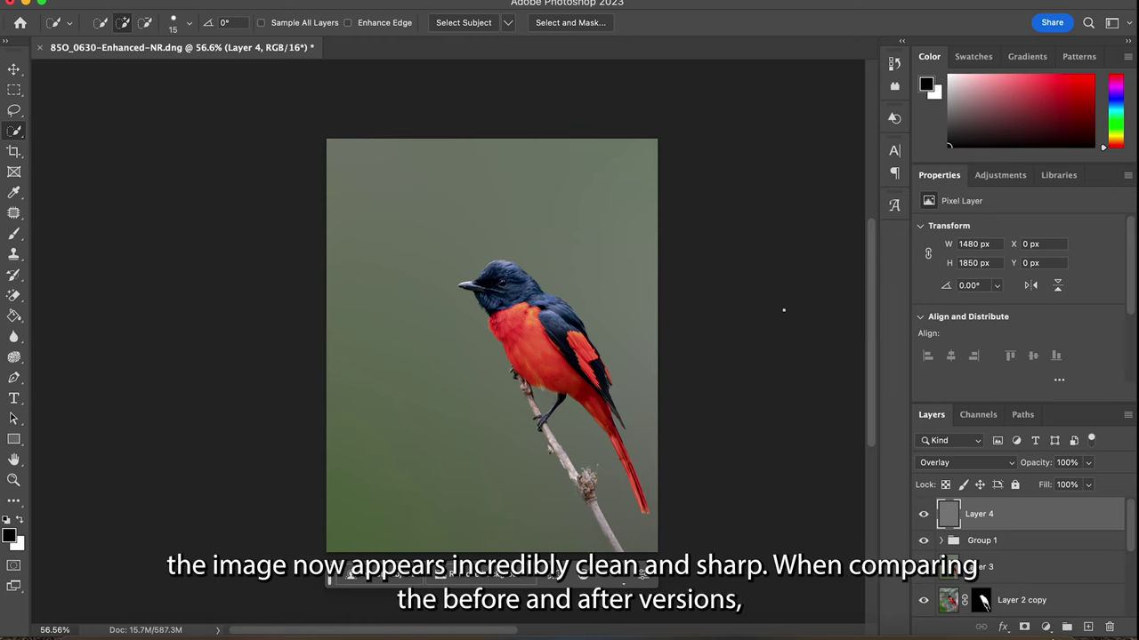
{"action": "left_click_drag", "start_coordinate": [871, 314], "coordinate": [858, 334]}
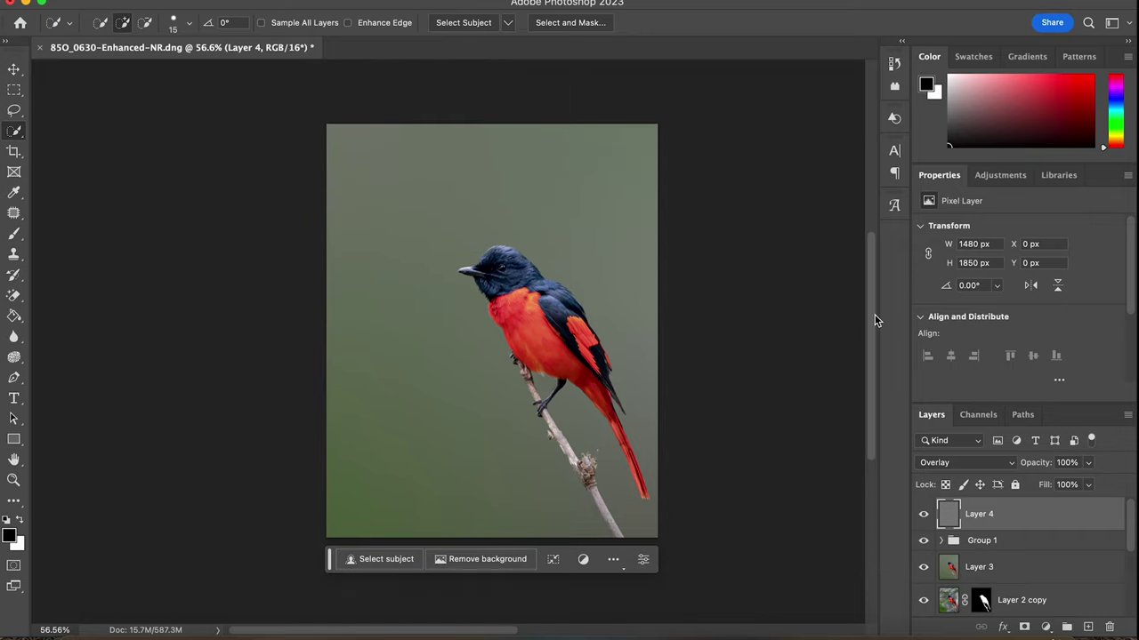
{"action": "left_click_drag", "start_coordinate": [873, 315], "coordinate": [856, 318]}
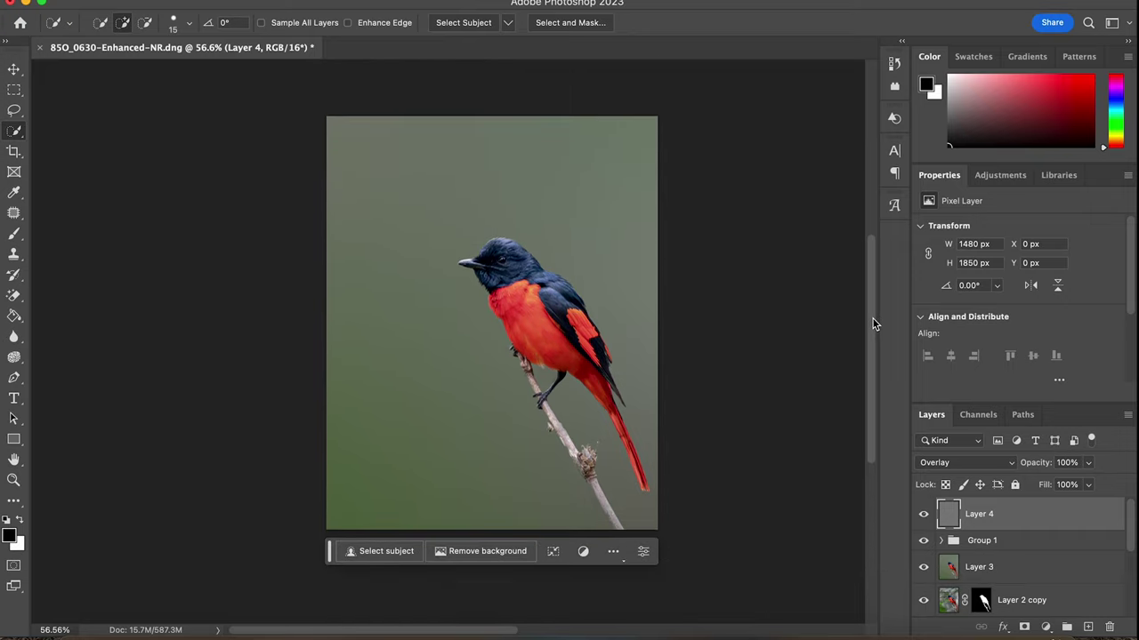